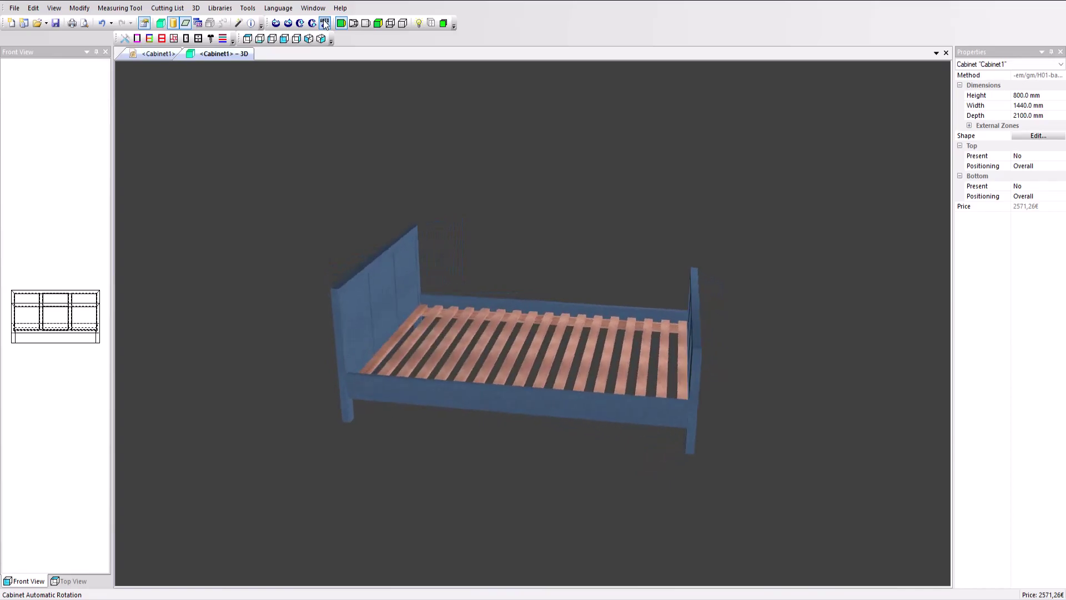
# Turn off Cabinet Automatic Rotation so the slatted bed model stops spinning.
pyautogui.click(325, 22)
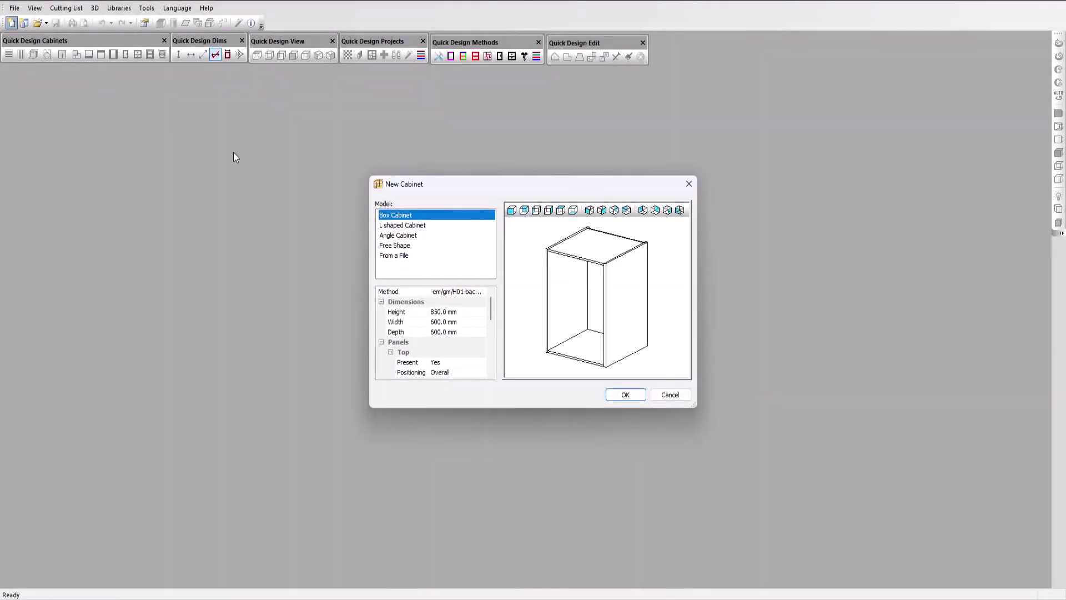
# Choose a Free Shape cabinet and redraw its outline as a 300,600 to 900,-100 rectangle.
pyautogui.click(400, 247)
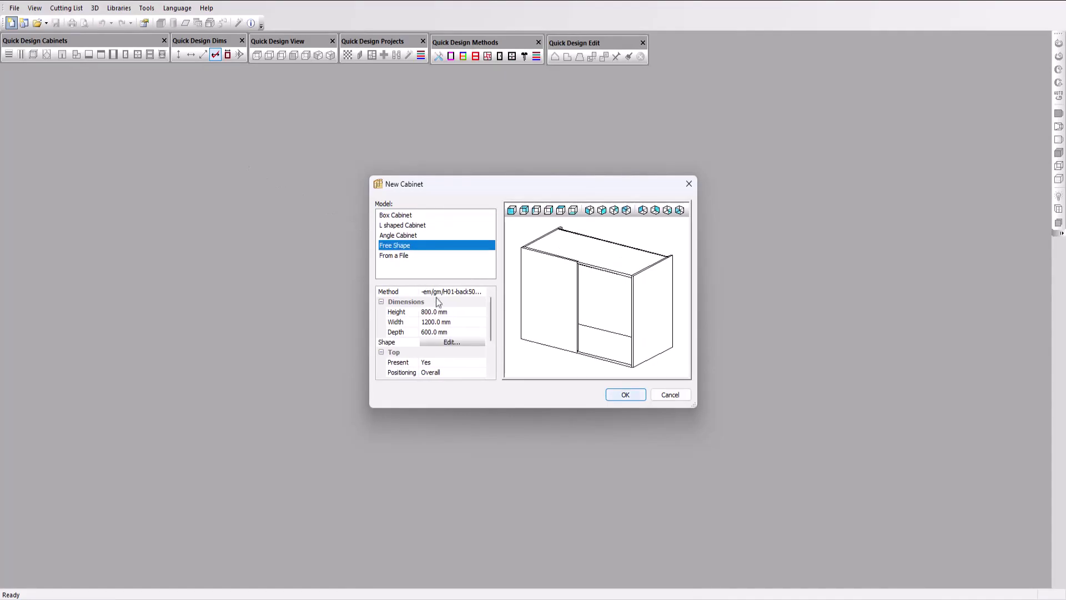
pyautogui.click(470, 342)
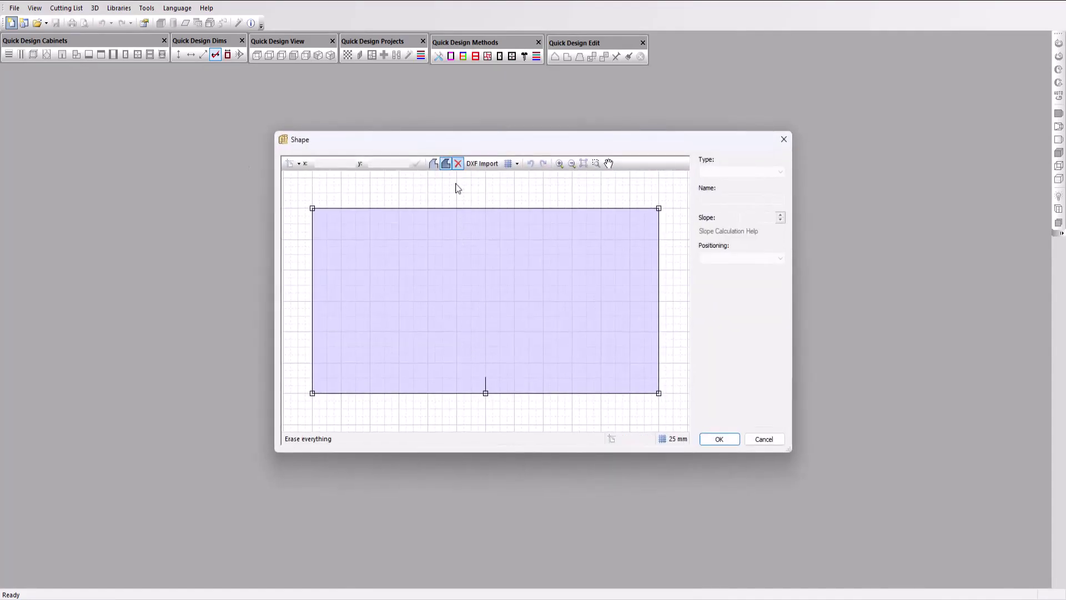
pyautogui.click(456, 165)
pyautogui.click(399, 208)
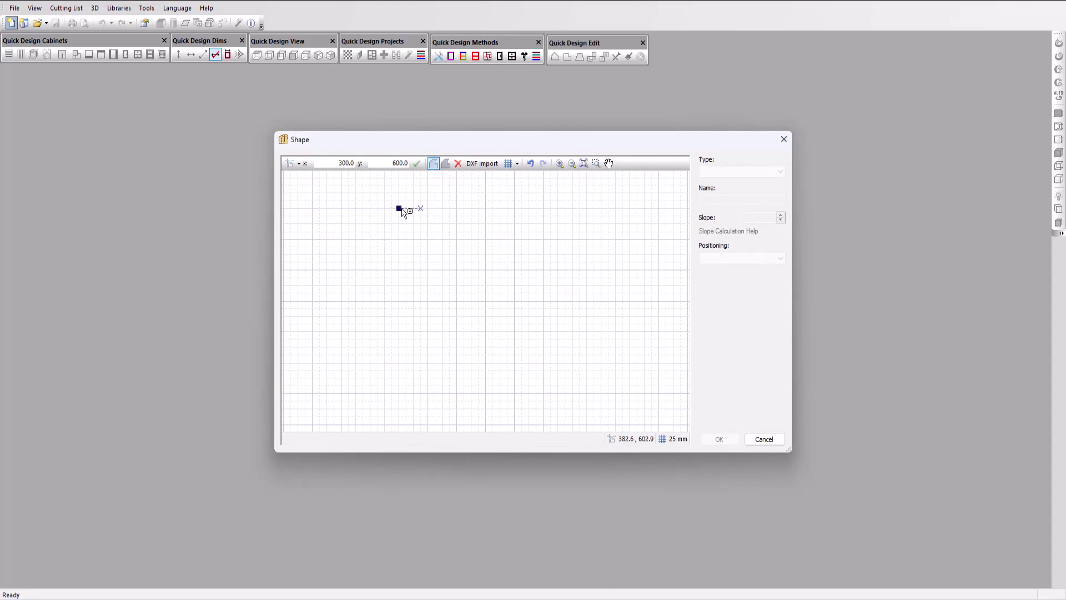
pyautogui.click(572, 208)
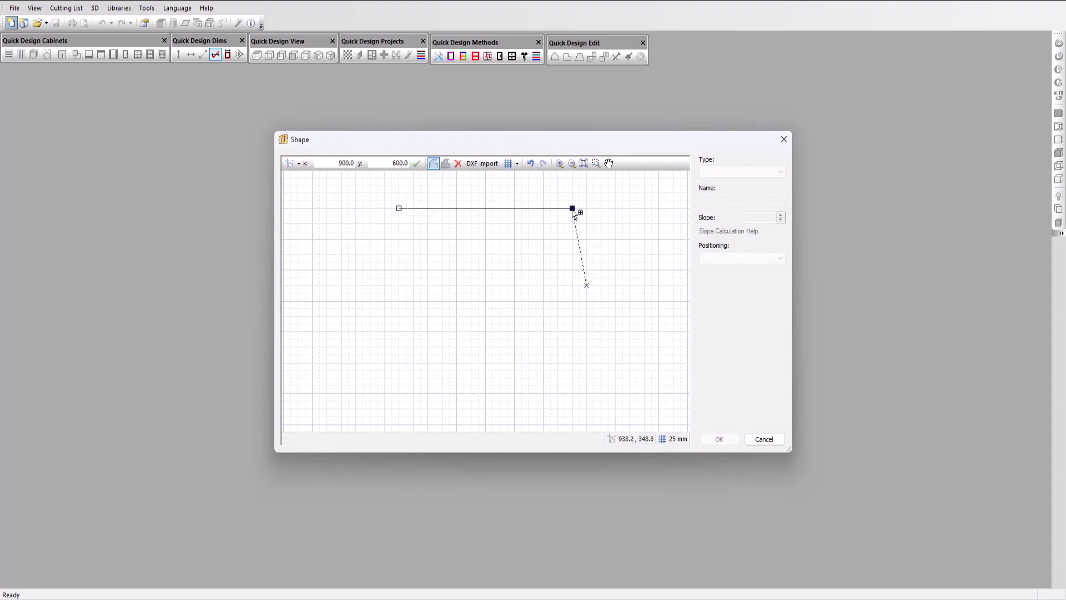
pyautogui.click(572, 424)
pyautogui.click(399, 423)
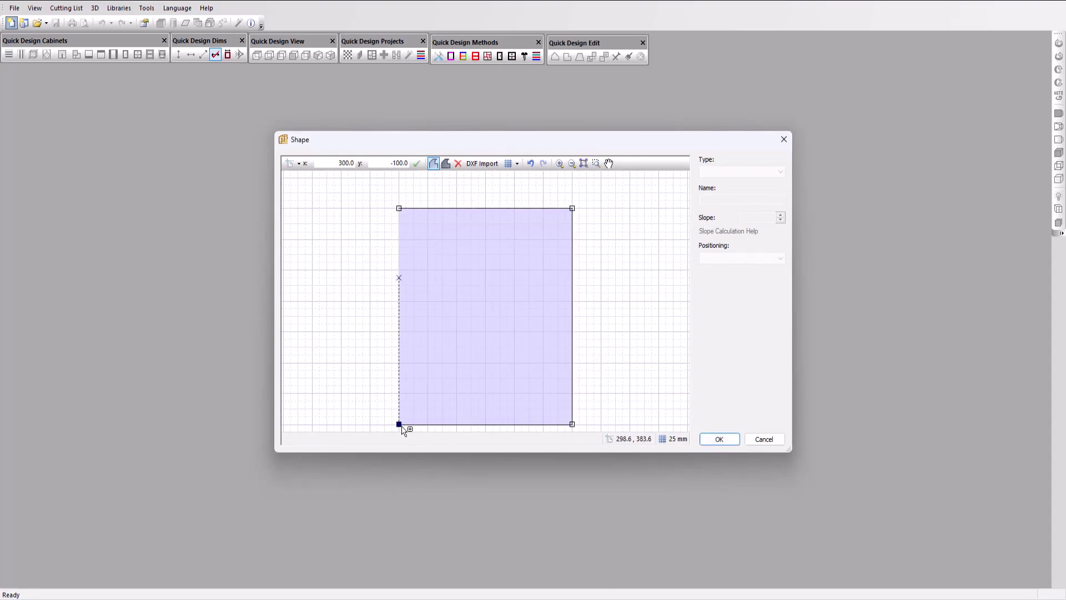
pyautogui.click(398, 209)
# Set all four outline corners to type Frontage and confirm the shape.
pyautogui.moveTo(383, 193); pyautogui.dragTo(458, 277)
pyautogui.moveTo(482, 315); pyautogui.dragTo(577, 434)
pyautogui.click(739, 173)
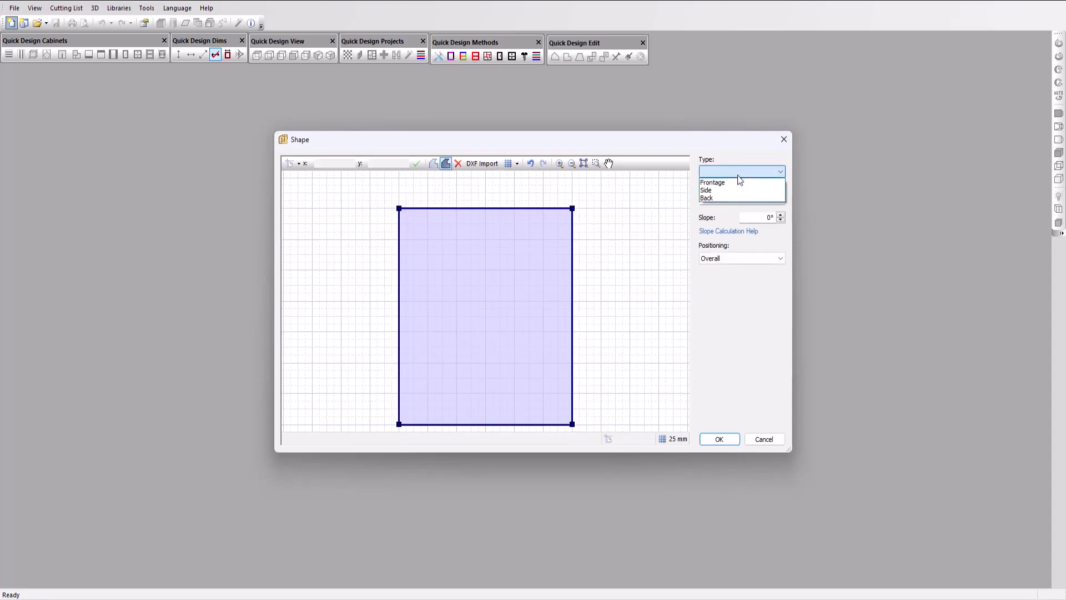
pyautogui.click(735, 181)
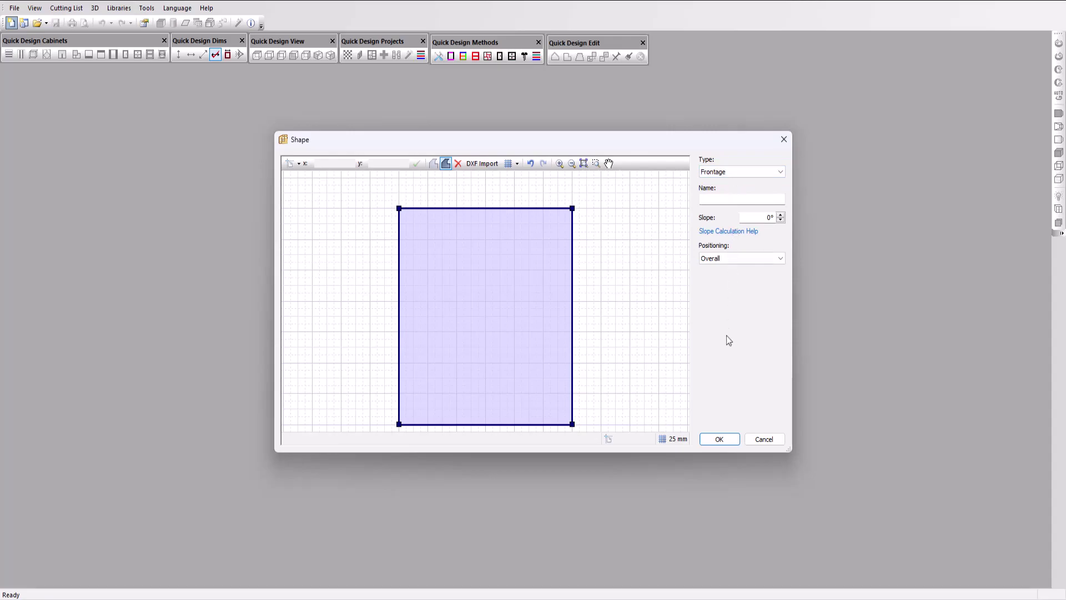
pyautogui.click(720, 436)
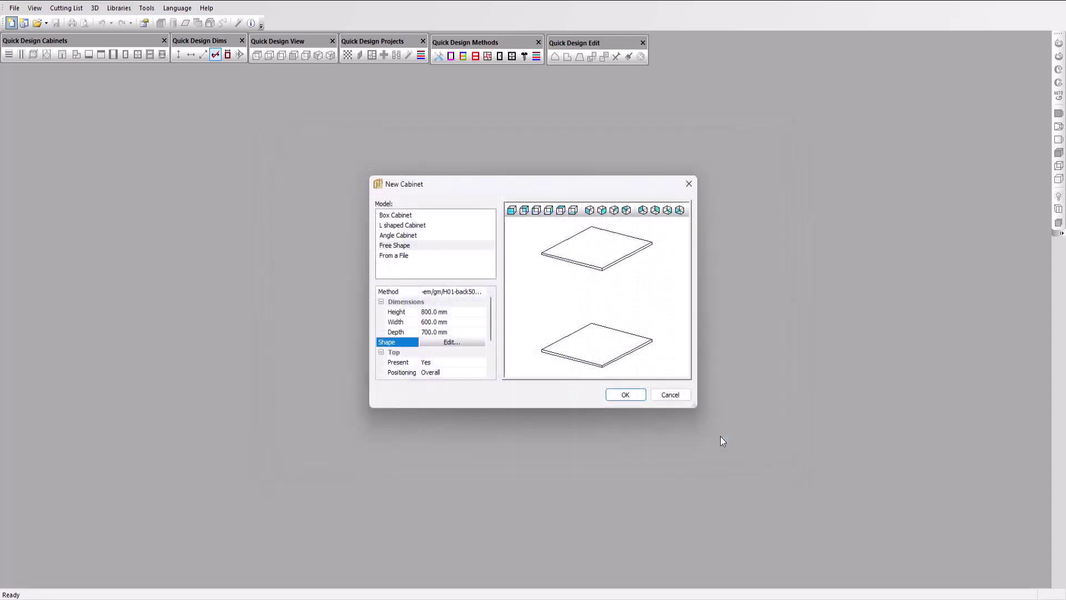
# Set Top and Bottom Present to No and create the cabinet.
pyautogui.click(446, 364)
pyautogui.click(423, 380)
pyautogui.scroll(-1, 438, 374)
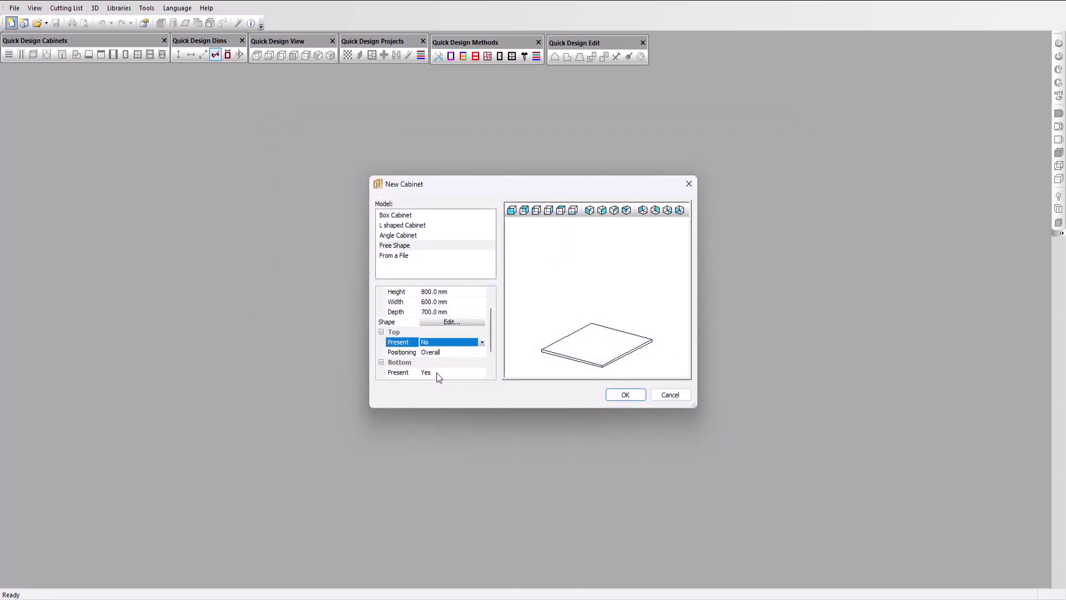
pyautogui.click(436, 372)
pyautogui.click(439, 390)
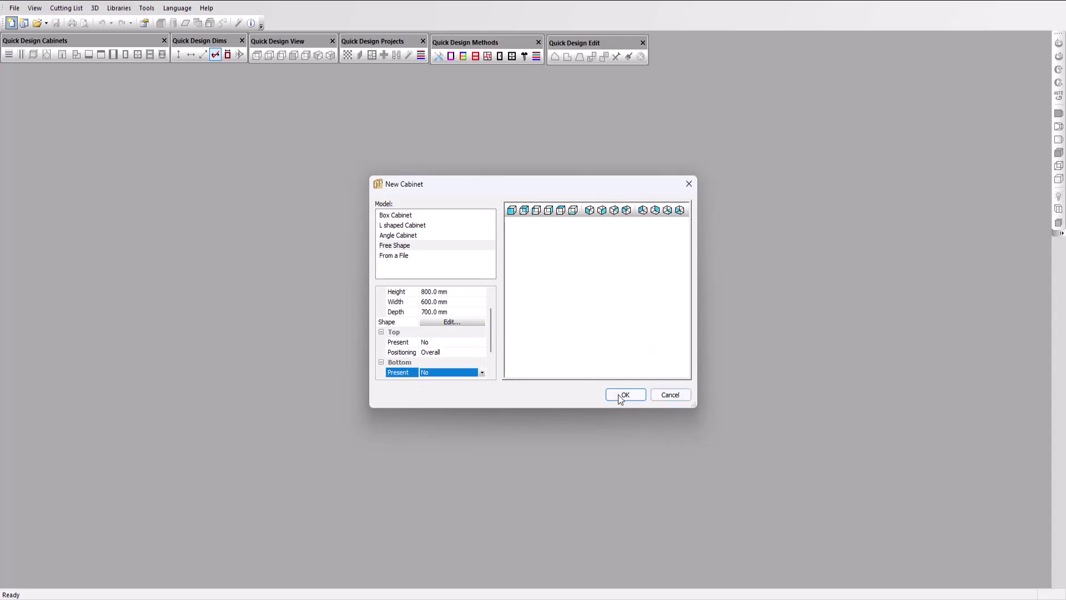
pyautogui.click(619, 395)
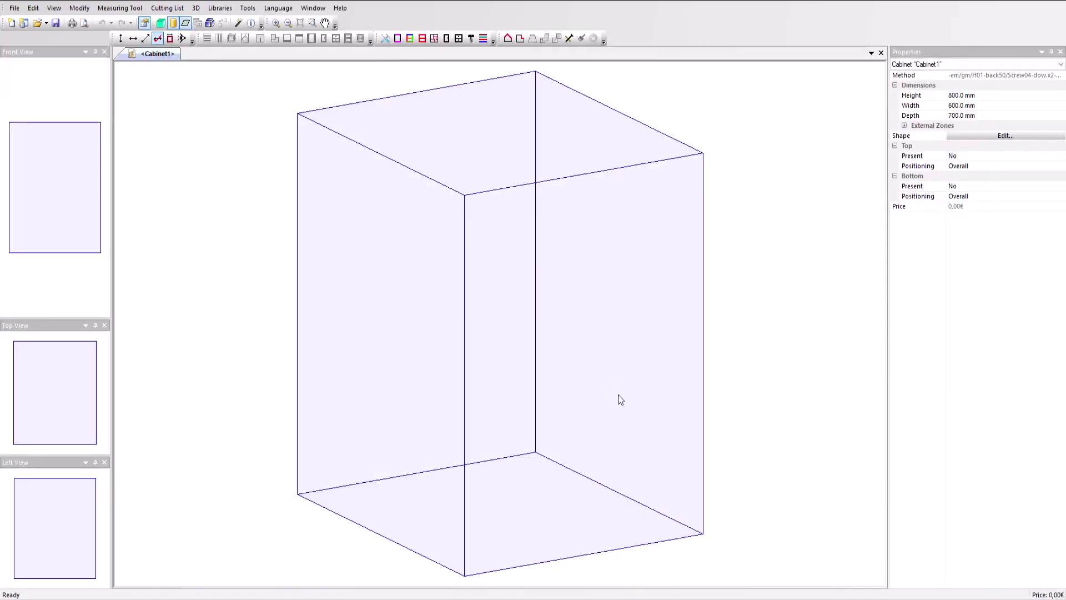
# Add a Double-Back No hardware panel at distance 0 from the back.
pyautogui.rightClick(416, 333)
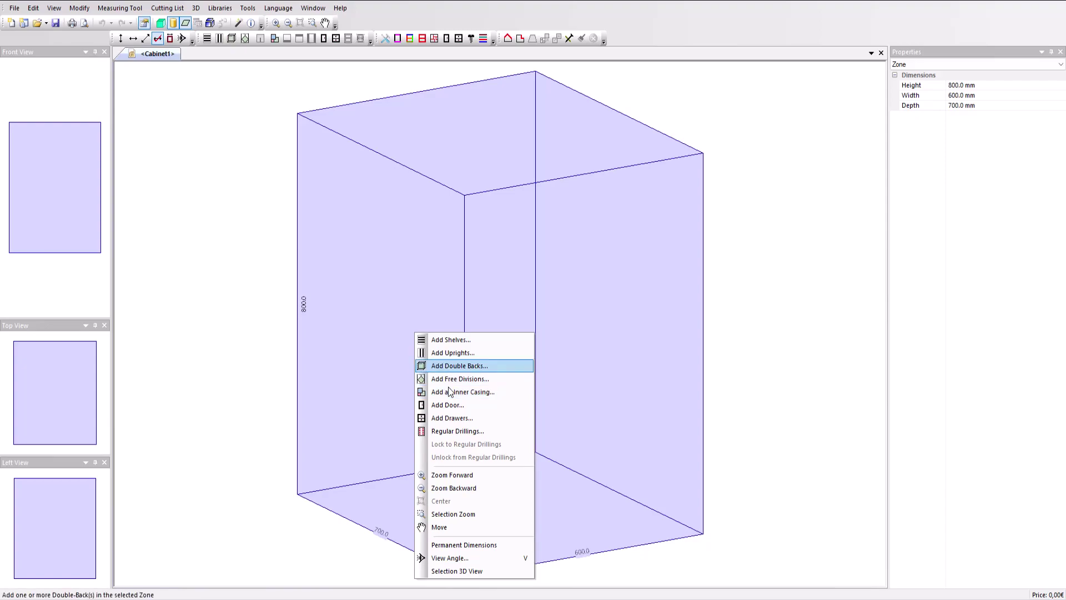
pyautogui.click(458, 366)
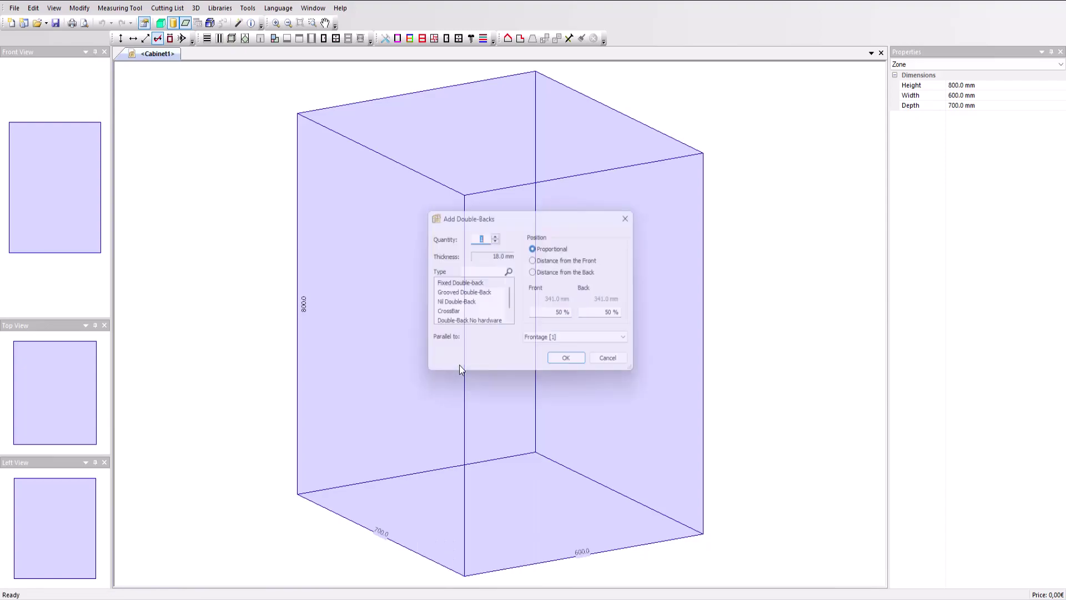
pyautogui.click(470, 324)
pyautogui.click(570, 272)
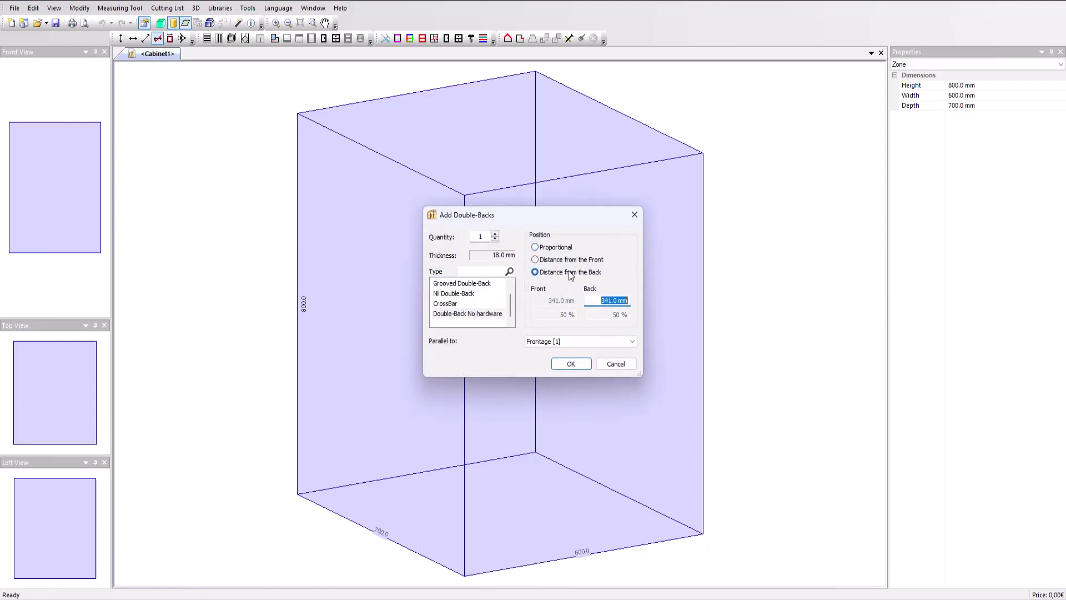
pyautogui.write('0')
pyautogui.press('Return')
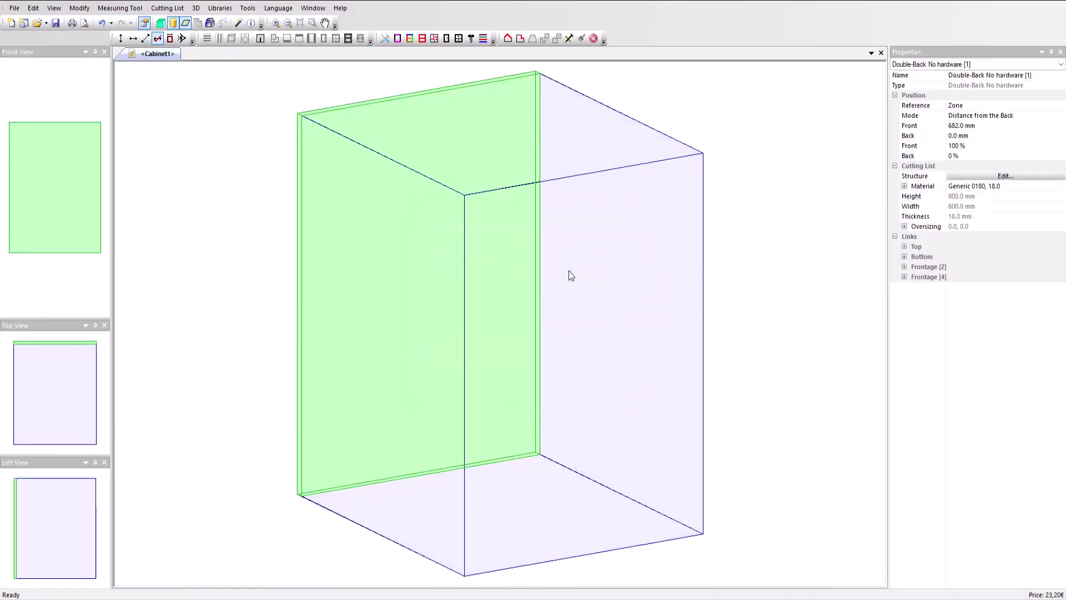
# Add a second Double-Back No hardware panel at distance 0 from the front.
pyautogui.rightClick(568, 271)
pyautogui.click(602, 304)
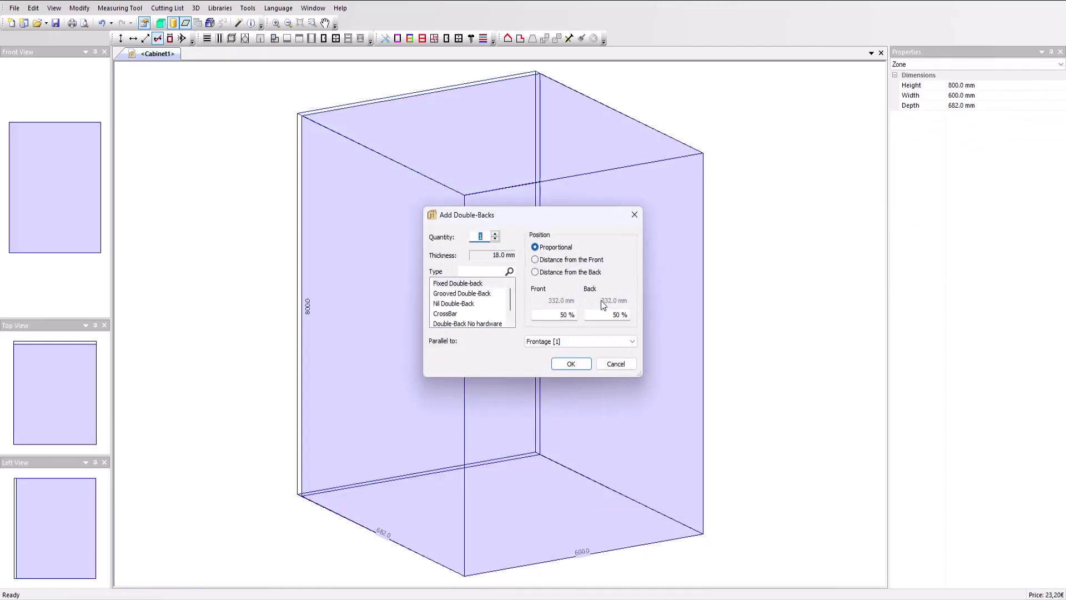
pyautogui.click(470, 323)
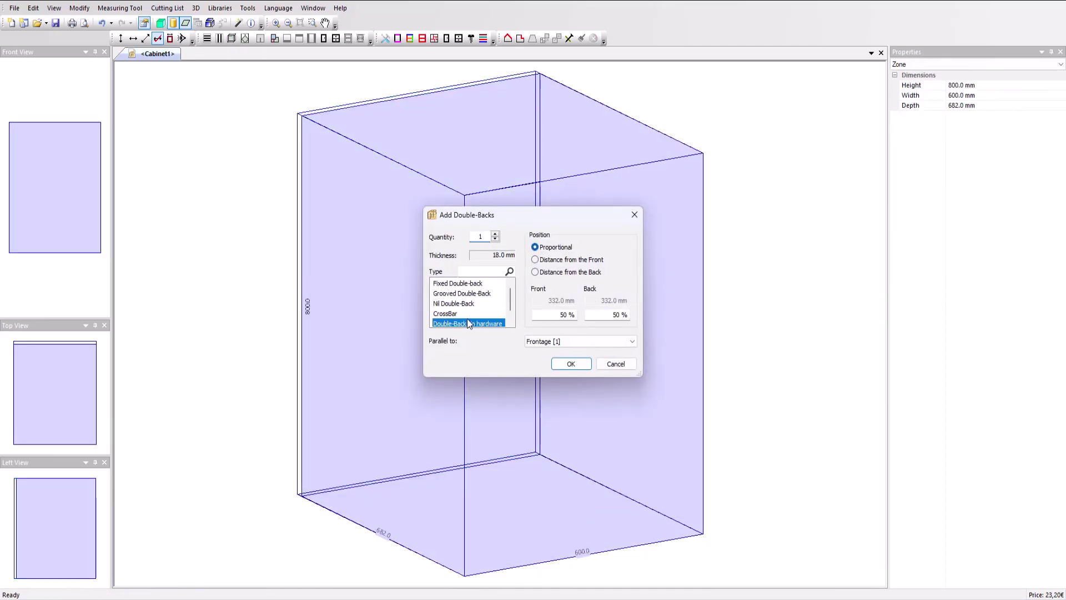
pyautogui.click(581, 261)
pyautogui.write('0')
pyautogui.press('Return')
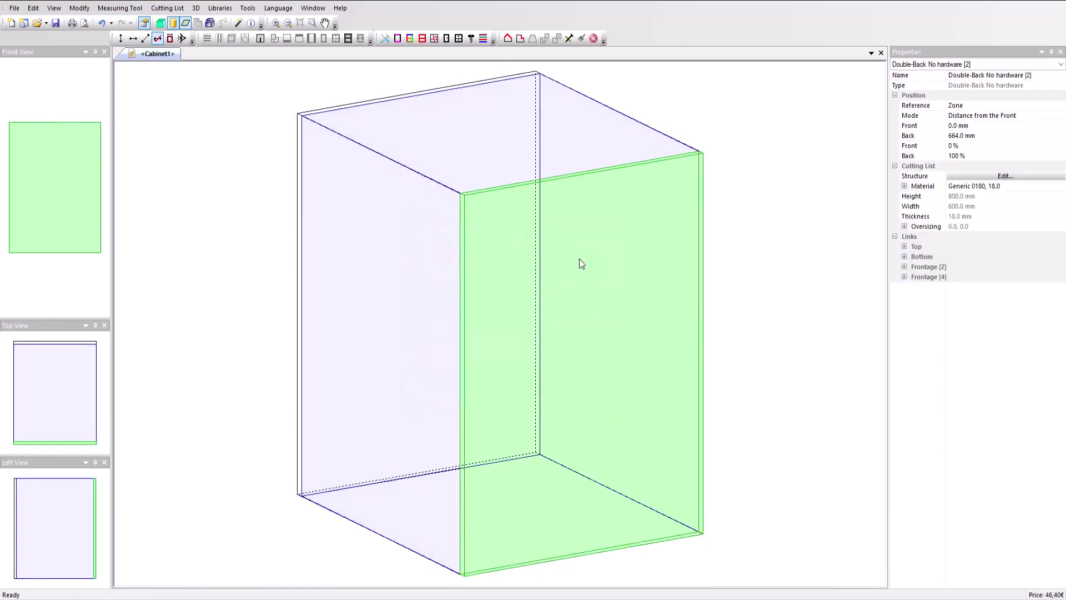
# Apply the MDF/F/Pan 60/501/Central Panels 301 Blue assembled-parts method to the cabinet.
pyautogui.click(221, 8)
pyautogui.moveTo(272, 207)
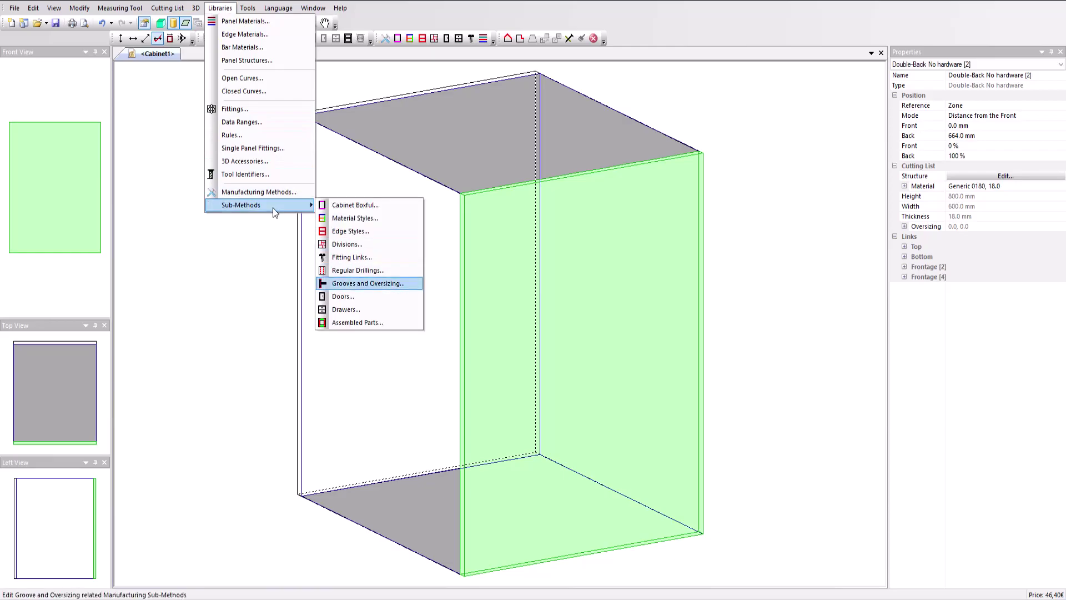
pyautogui.click(342, 322)
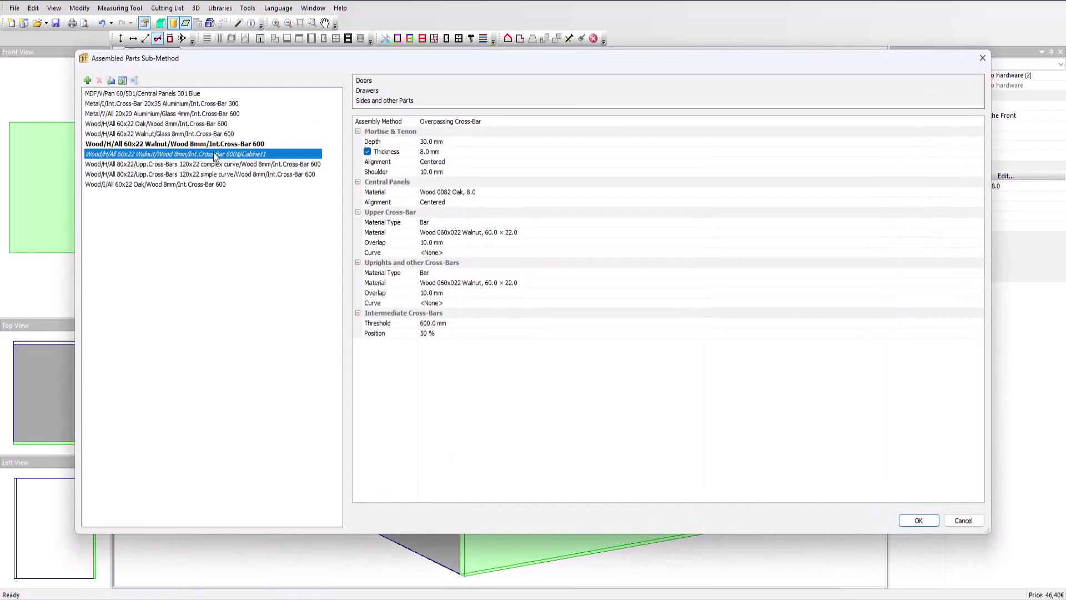
pyautogui.click(169, 93)
pyautogui.click(912, 520)
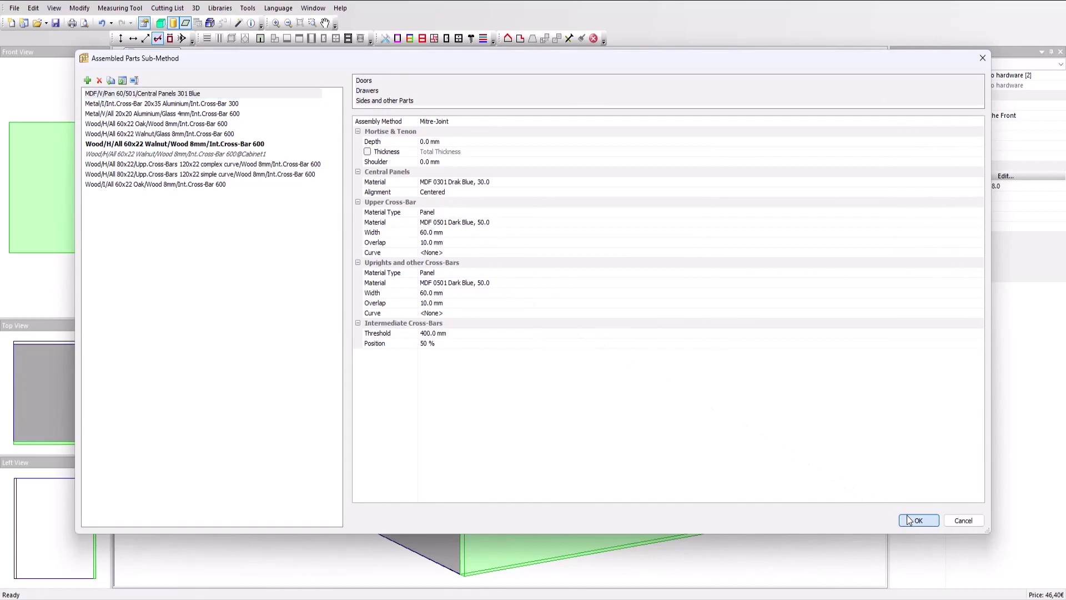
pyautogui.click(516, 328)
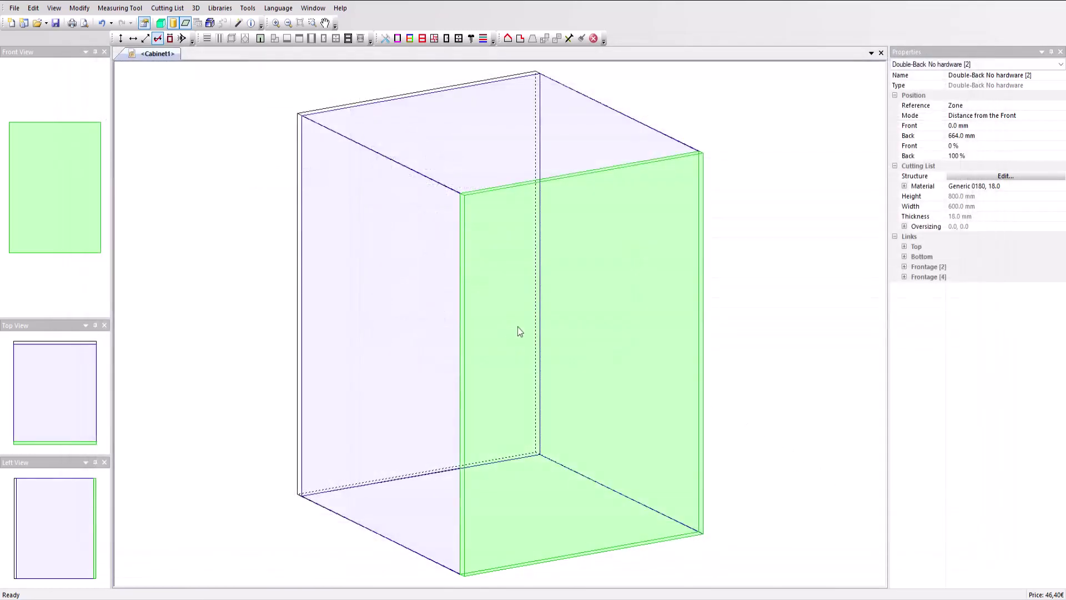
pyautogui.click(1019, 175)
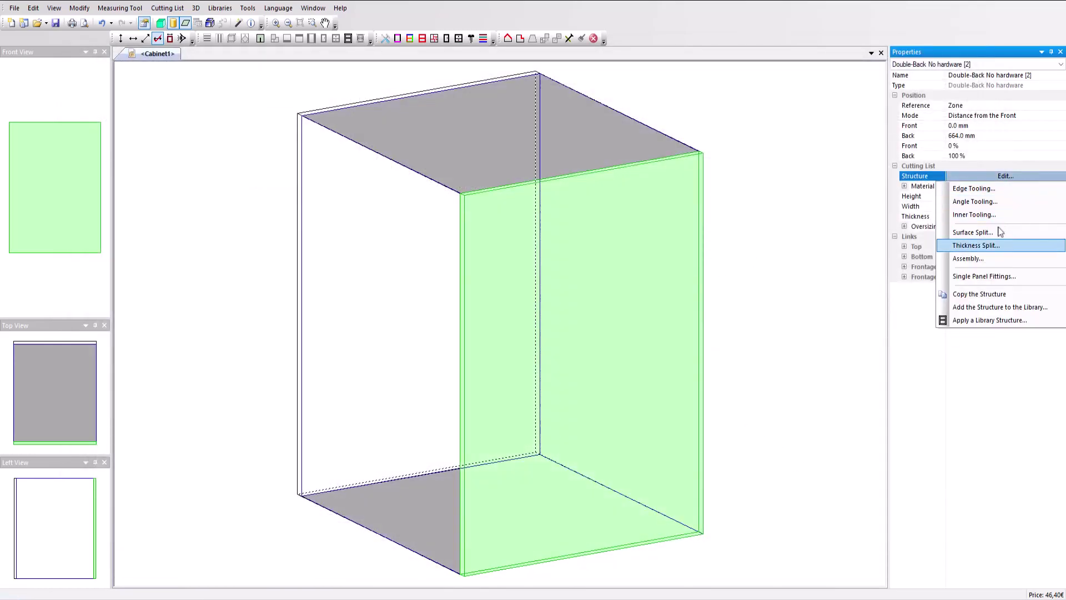
# In the front double-back's advanced assembly parameters, remove the lower cross-bar.
pyautogui.click(985, 257)
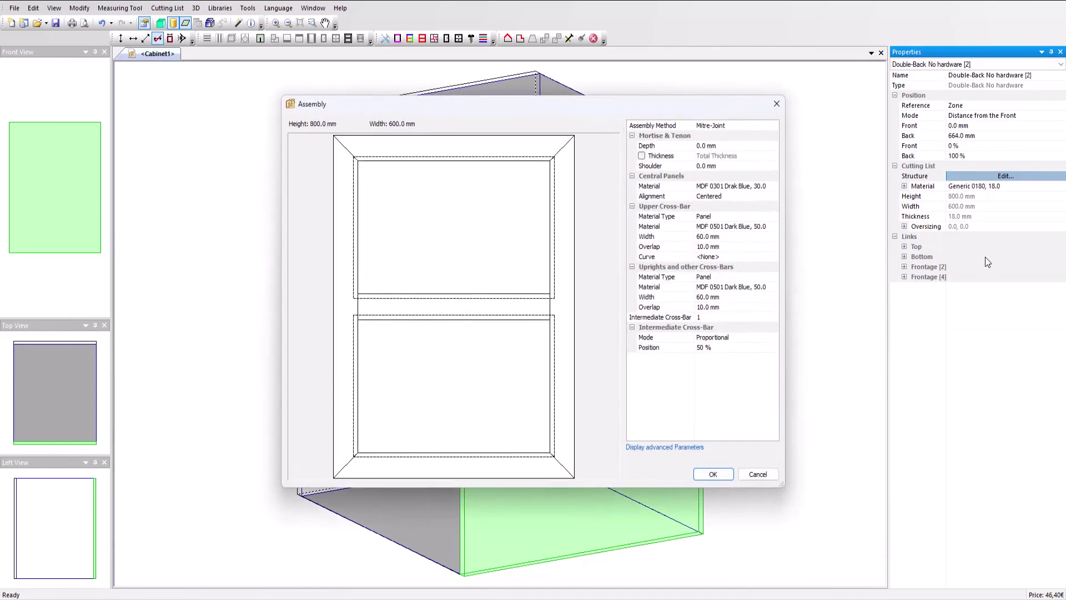
pyautogui.click(667, 446)
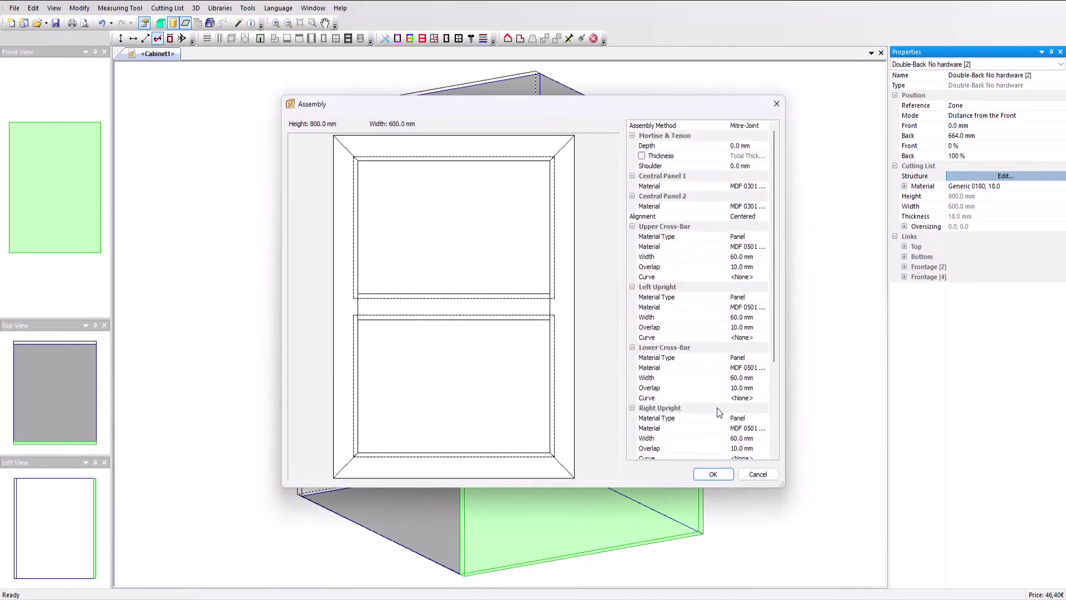
pyautogui.scroll(-1, 717, 411)
pyautogui.scroll(-3, 718, 410)
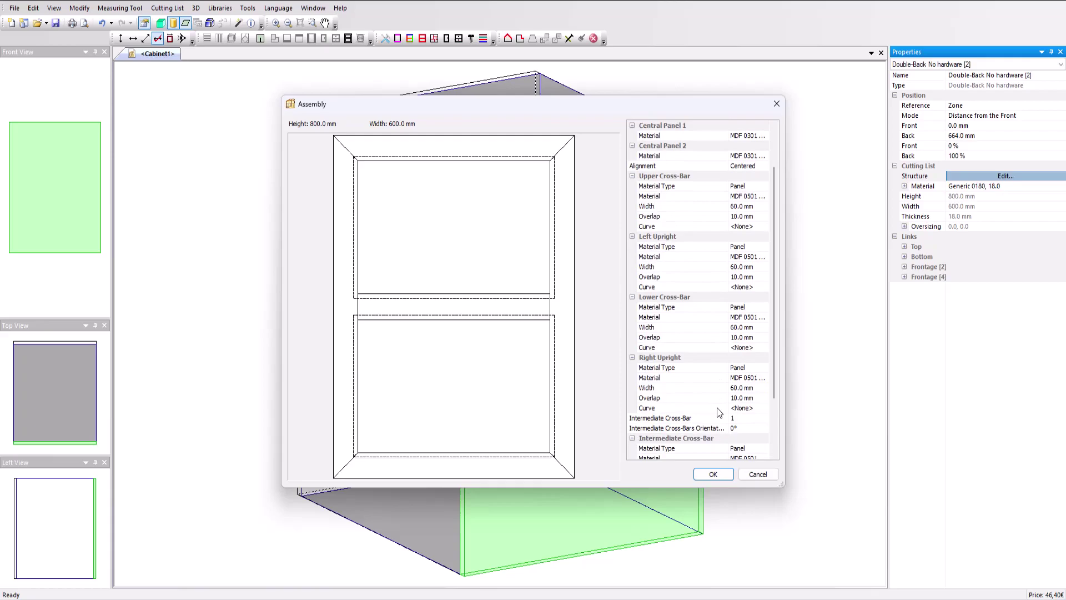
pyautogui.scroll(-1, 717, 412)
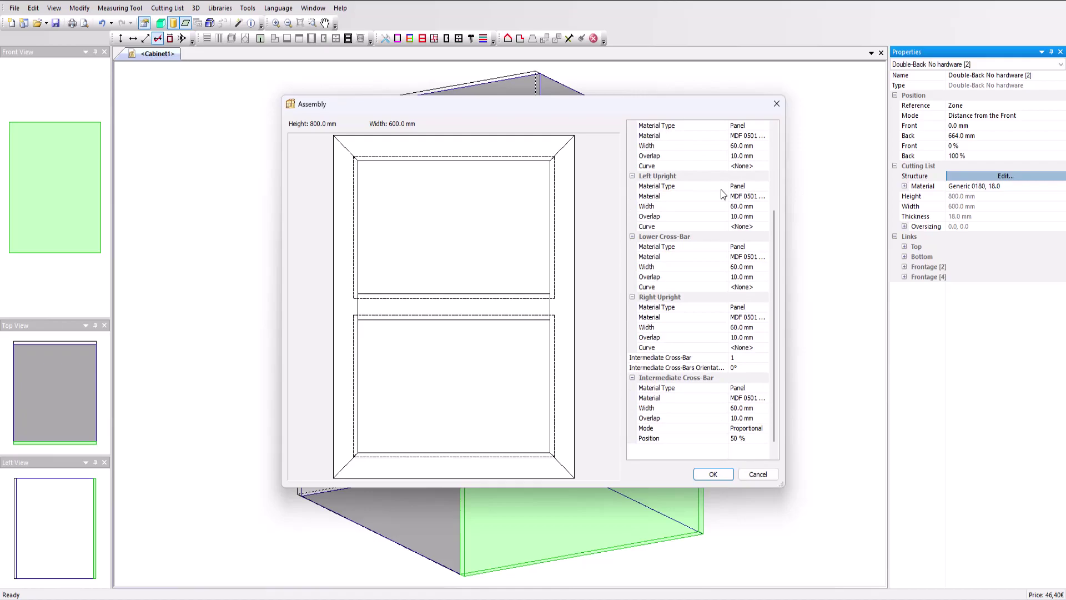
pyautogui.click(747, 256)
pyautogui.click(765, 257)
pyautogui.scroll(2, 761, 269)
pyautogui.scroll(10, 762, 268)
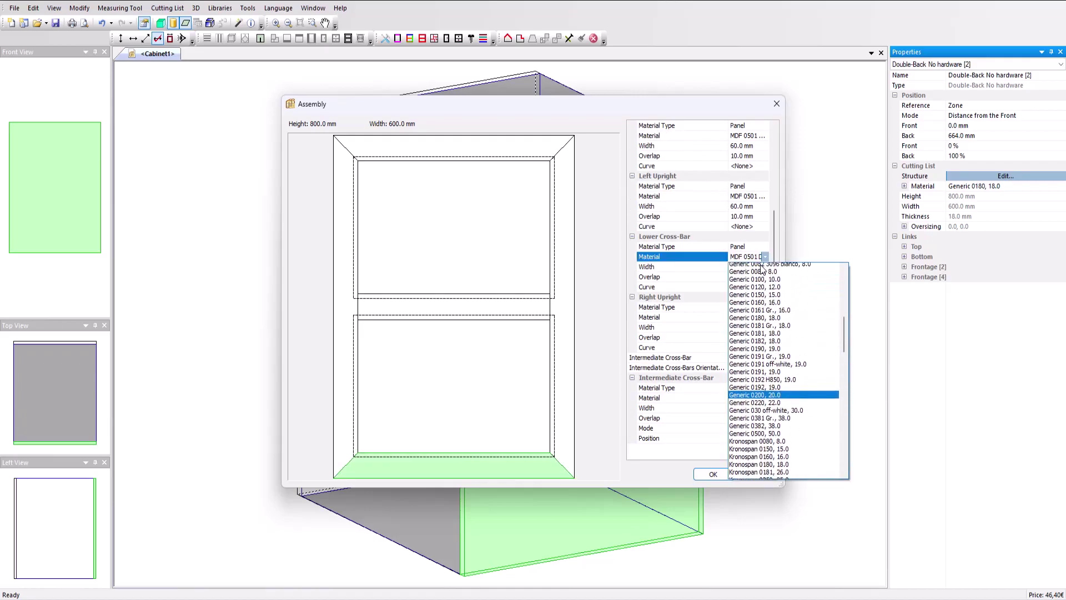
pyautogui.click(746, 266)
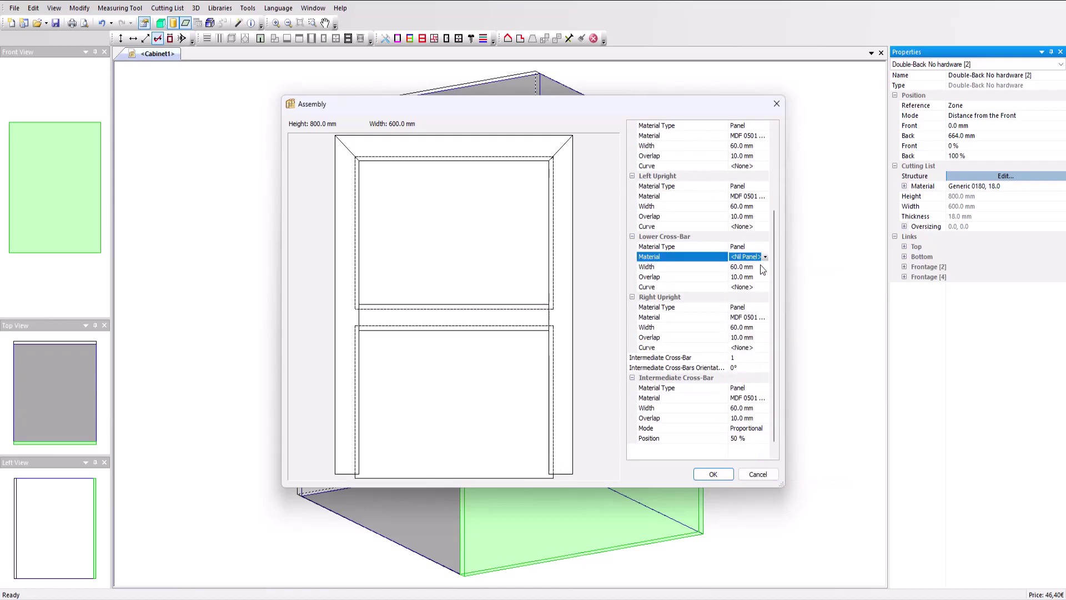
# Set Central Panel 2's material to <Nil Panel>.
pyautogui.moveTo(775, 243); pyautogui.dragTo(784, 157)
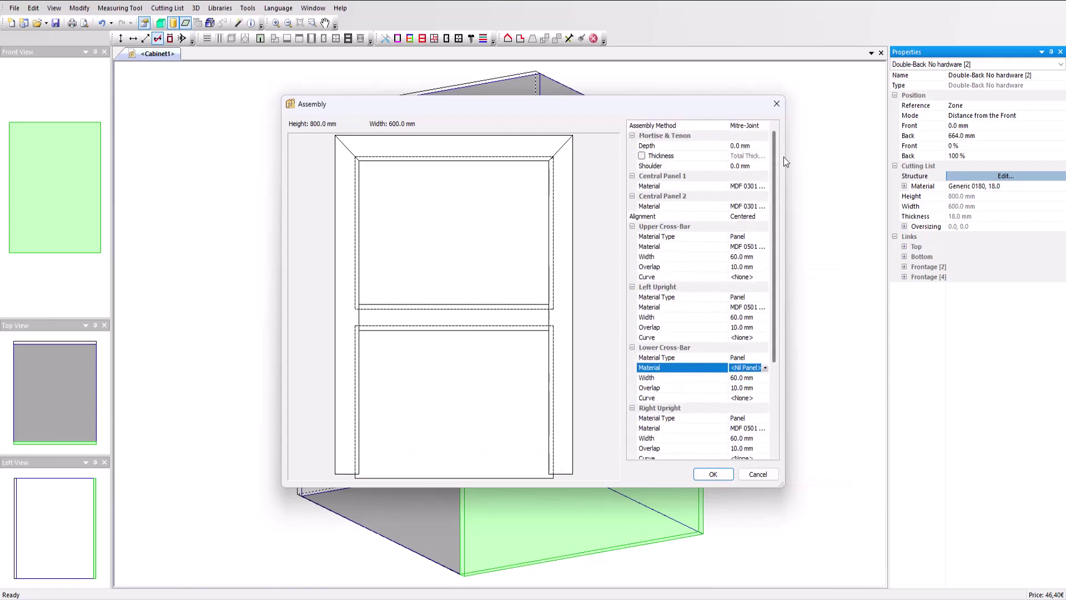
pyautogui.click(747, 206)
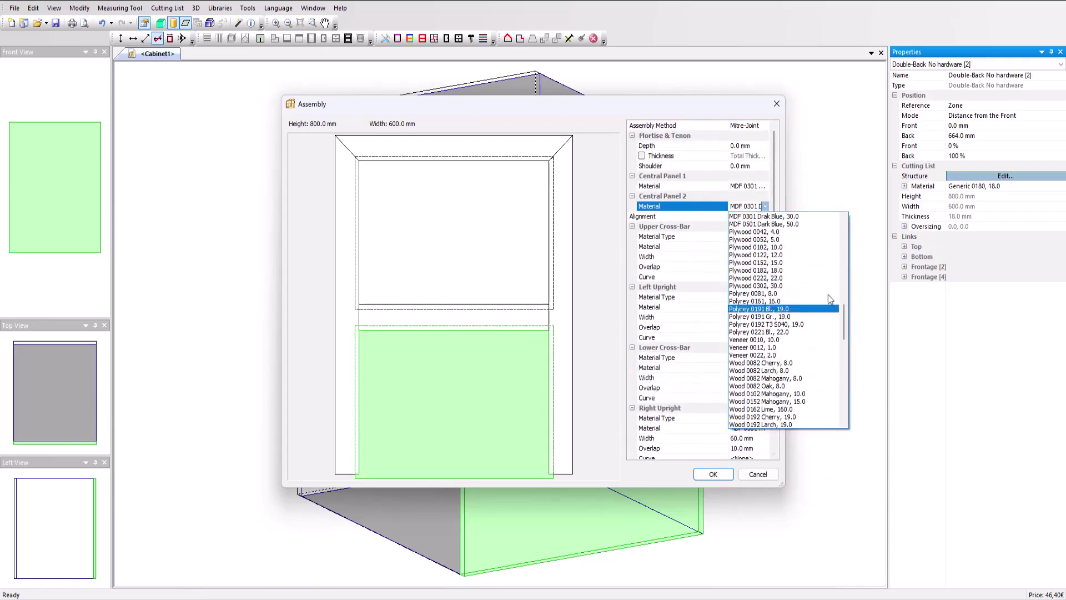
pyautogui.scroll(10, 828, 295)
pyautogui.click(820, 216)
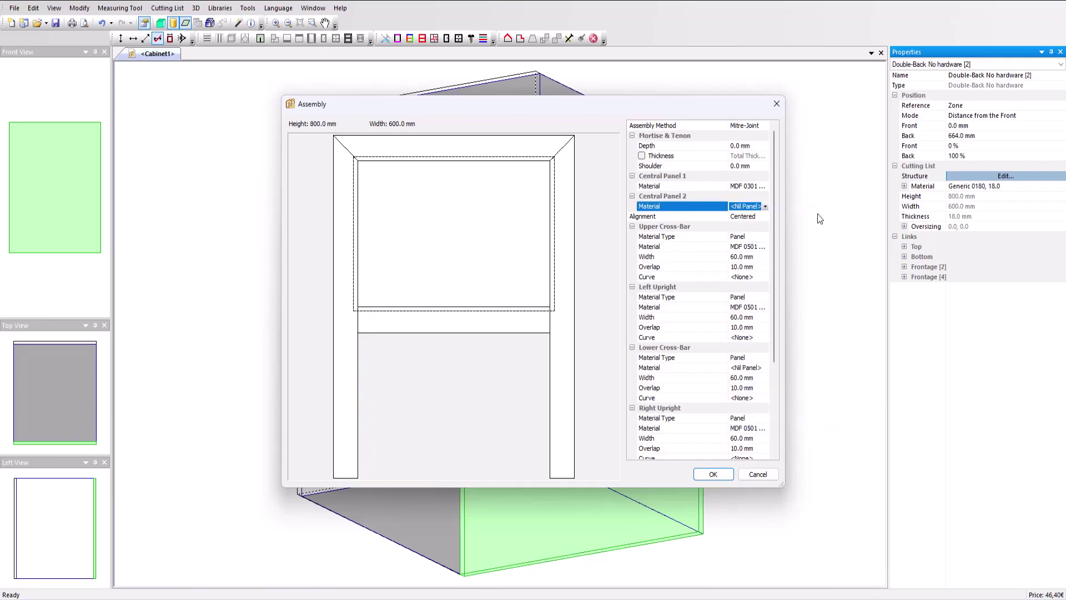
# Position the intermediate cross-bar 150 mm from the bottom.
pyautogui.scroll(-4, 819, 218)
pyautogui.click(751, 418)
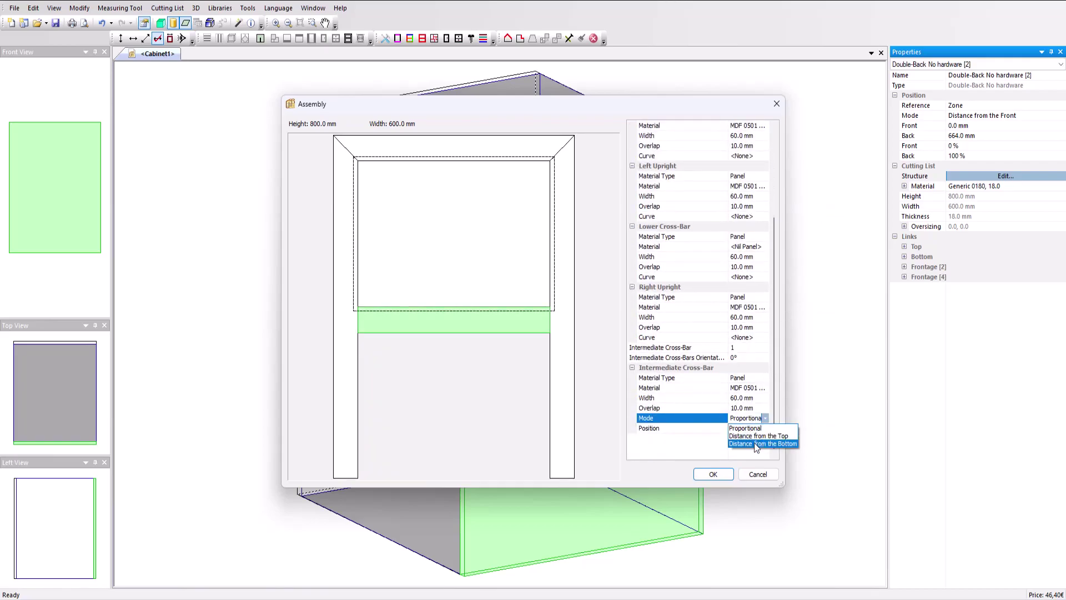
pyautogui.click(754, 442)
pyautogui.click(724, 429)
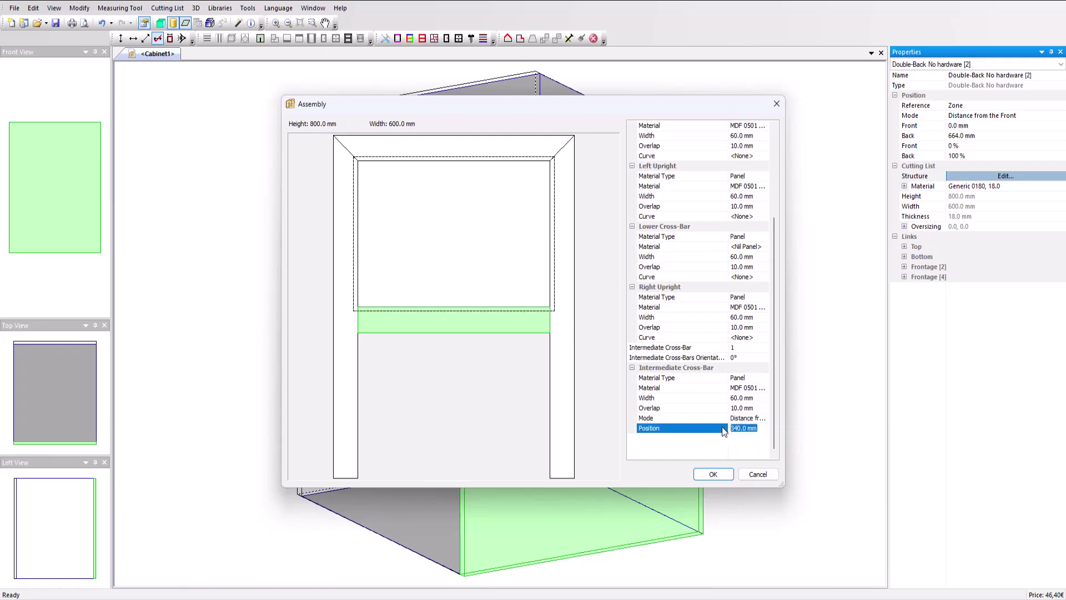
pyautogui.write('150')
pyautogui.press('Return')
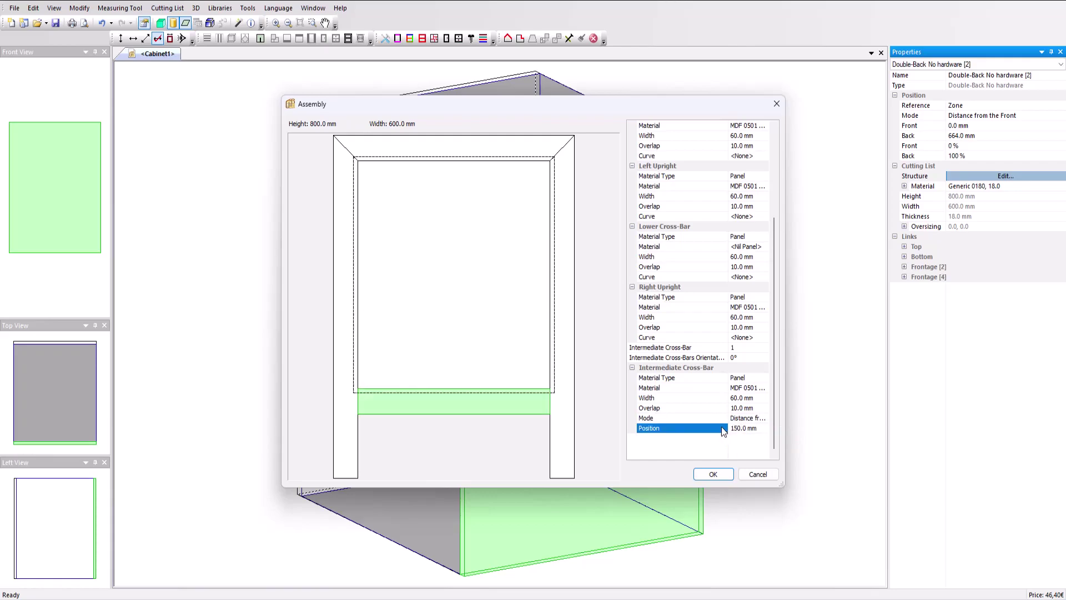
# Give Central Panel 1 two intermediate cross-bars oriented at 90°.
pyautogui.click(713, 474)
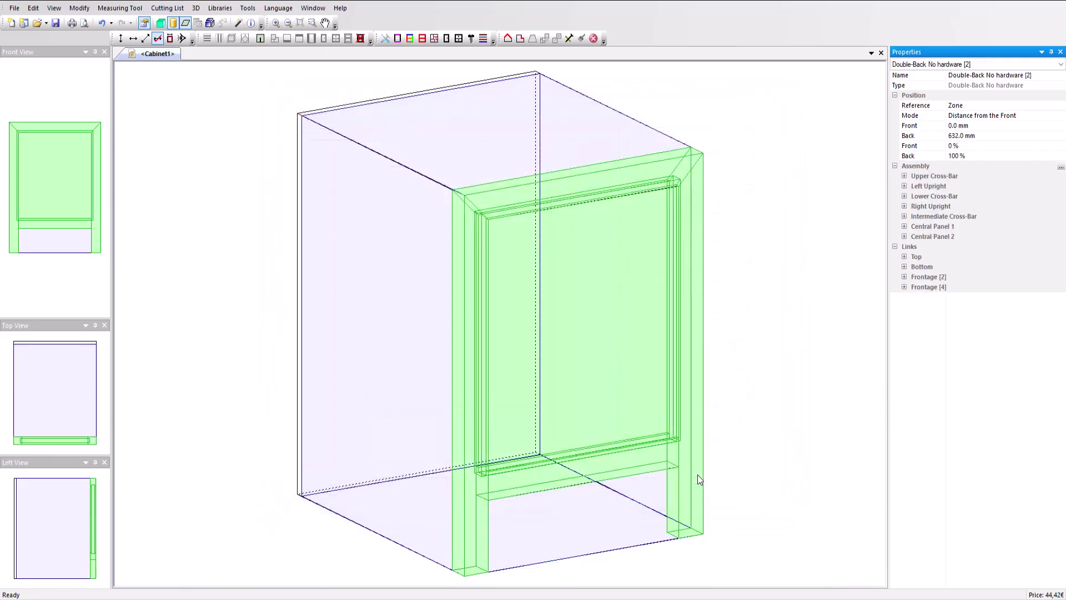
pyautogui.click(578, 333)
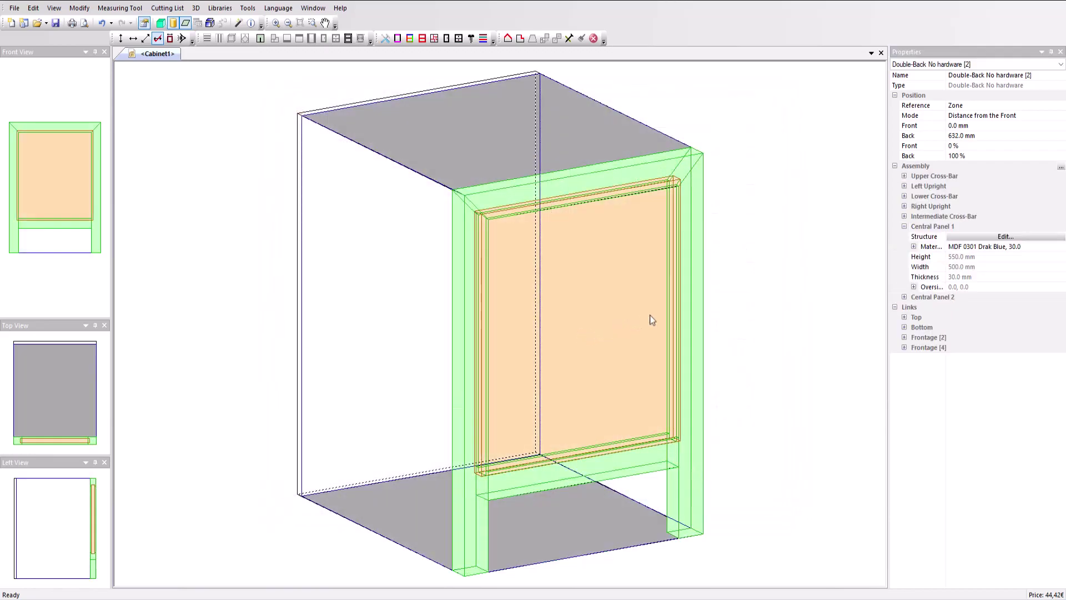
pyautogui.click(990, 235)
pyautogui.click(966, 318)
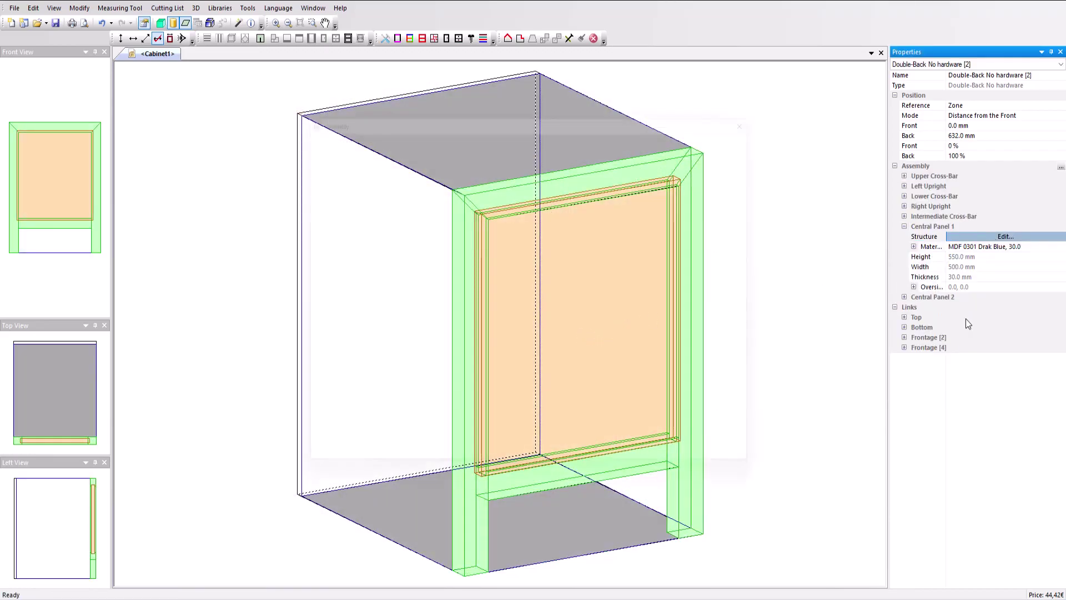
pyautogui.click(668, 321)
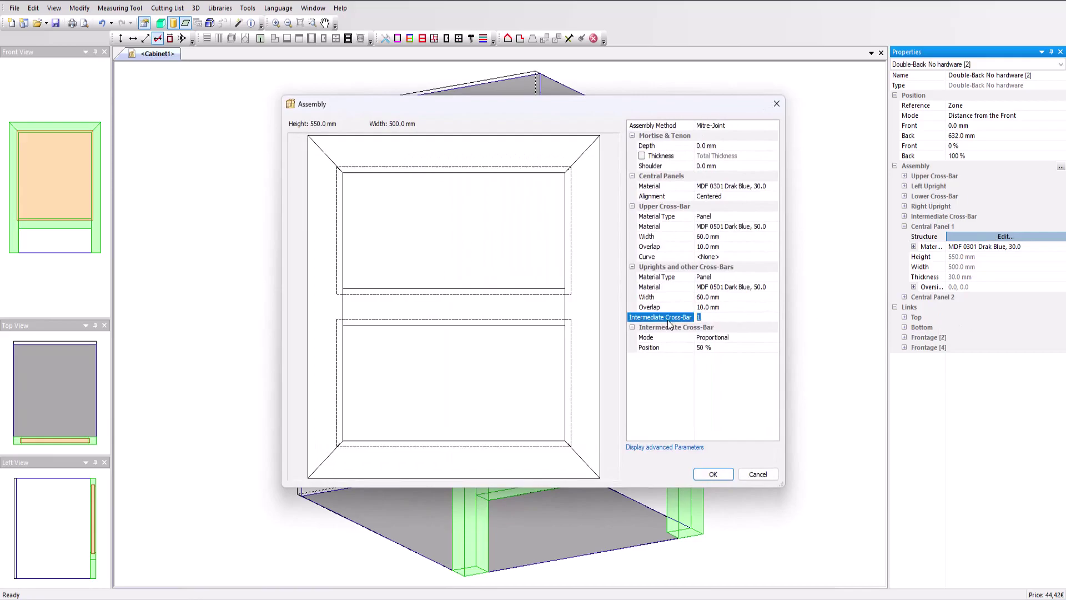
pyautogui.press('Return')
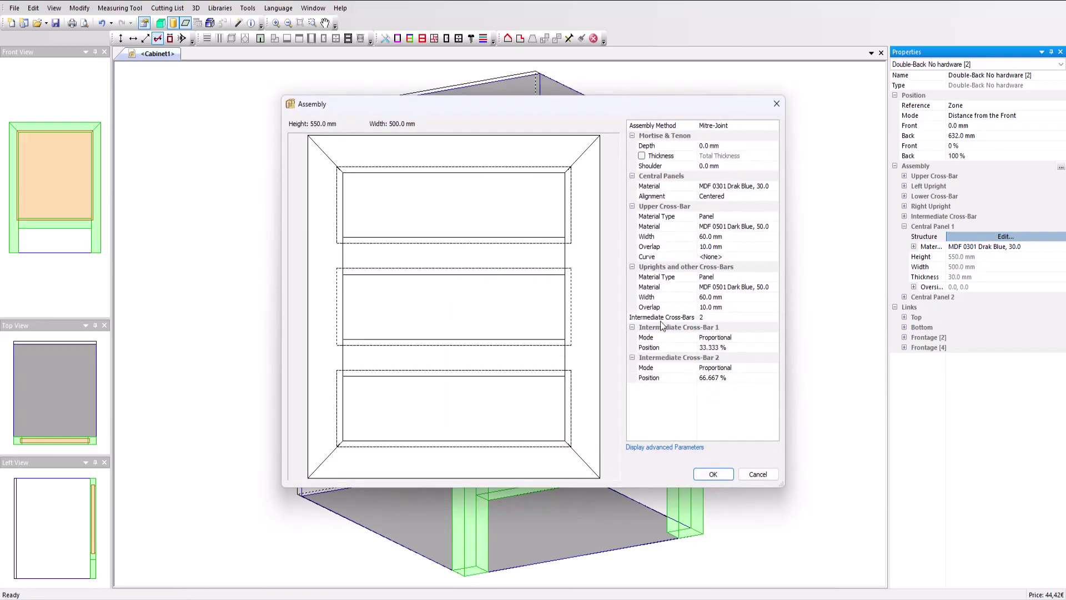
pyautogui.click(677, 448)
pyautogui.moveTo(780, 488); pyautogui.dragTo(911, 574)
pyautogui.click(858, 498)
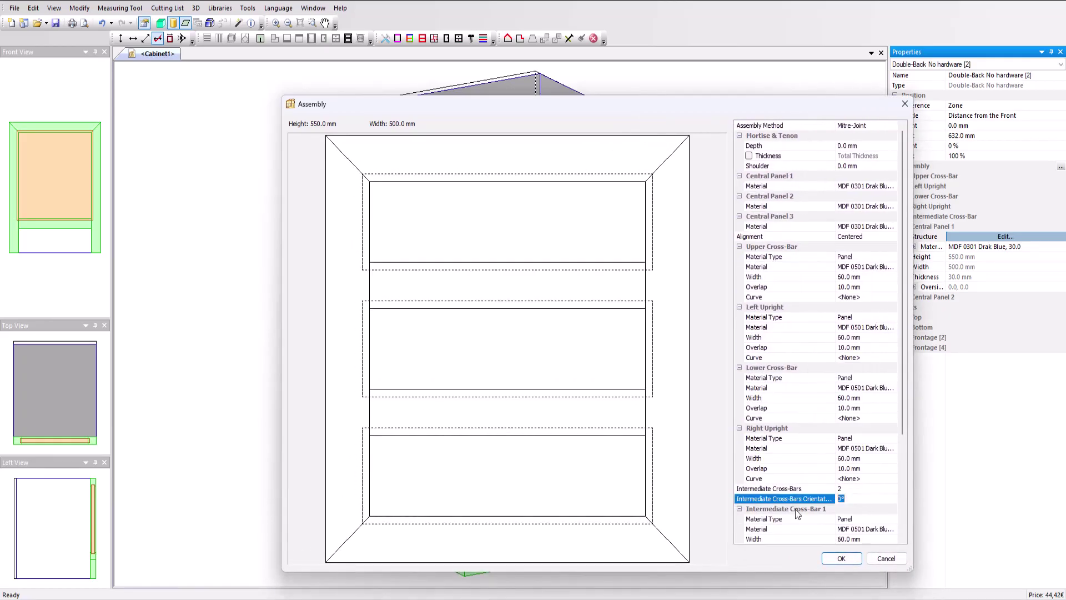
pyautogui.press('Return')
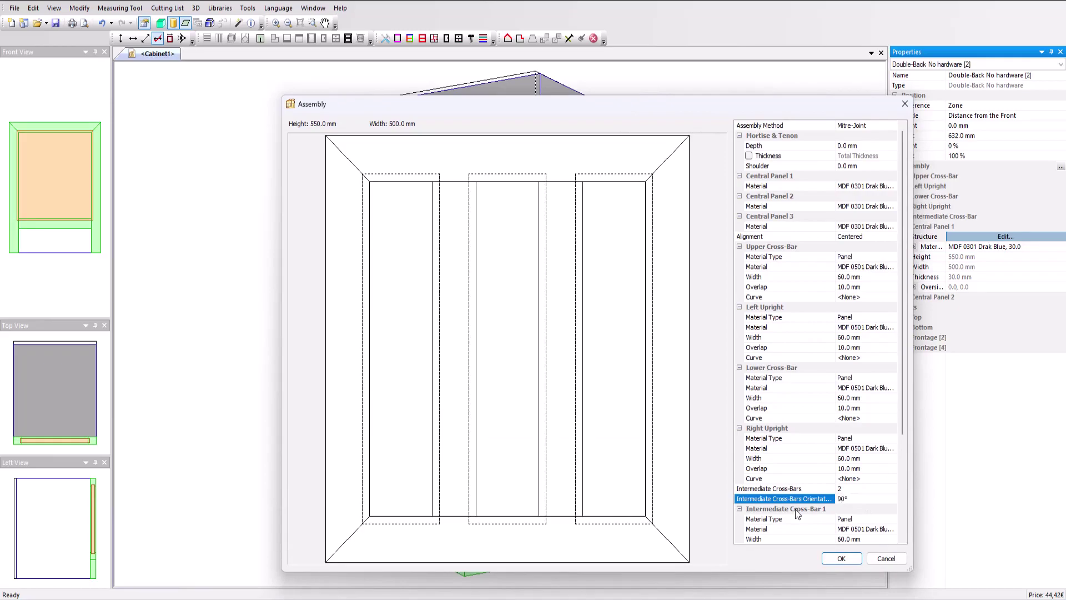
# Set the central panel's upper cross-bar and left upright to <Nil Panel>.
pyautogui.click(892, 267)
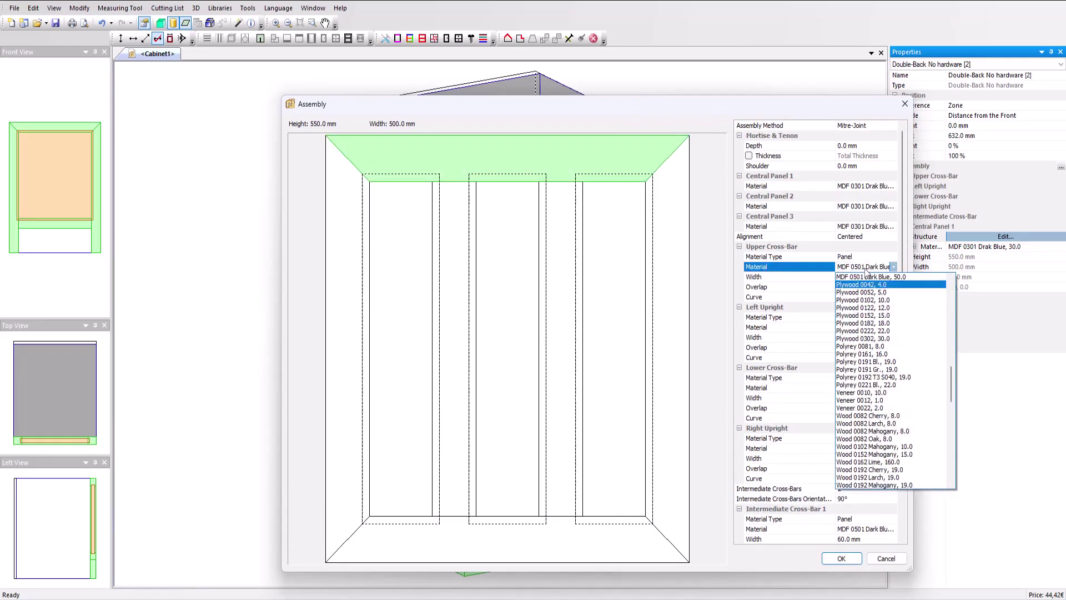
pyautogui.moveTo(951, 368); pyautogui.dragTo(952, 273)
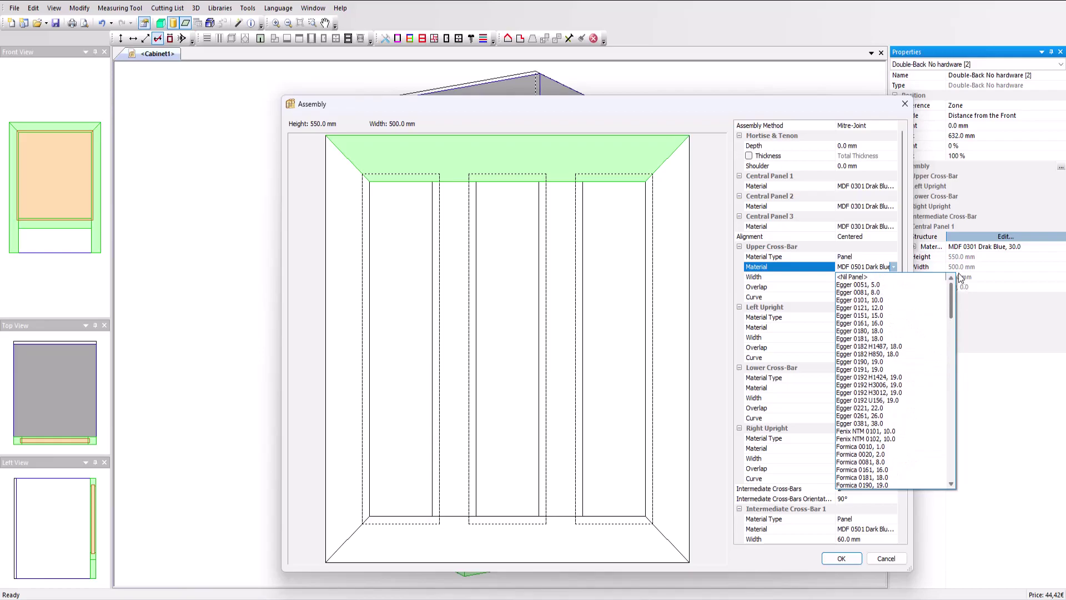
pyautogui.click(866, 277)
pyautogui.click(875, 329)
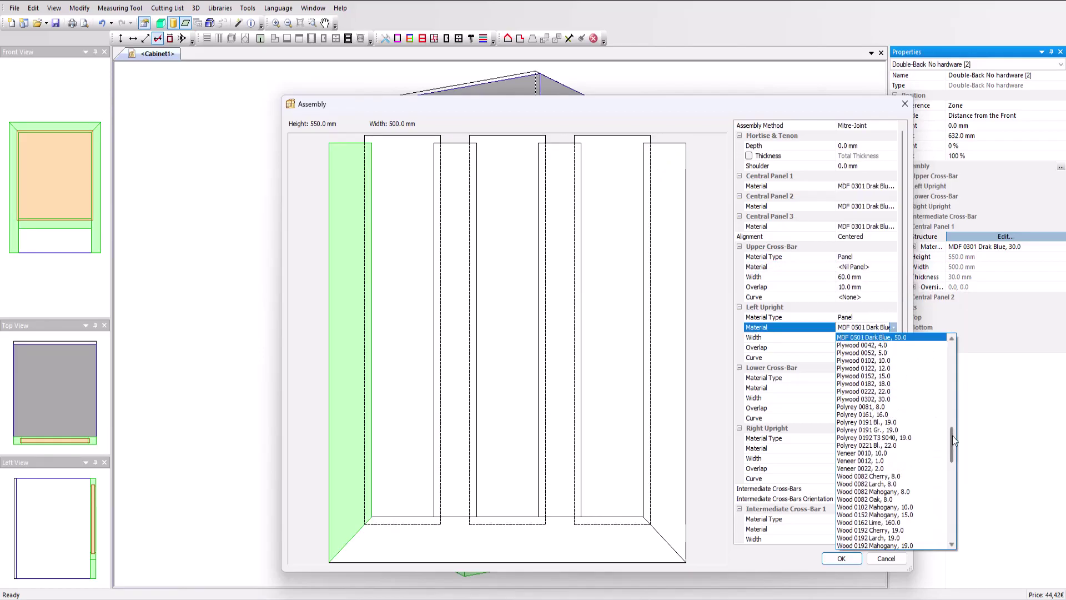
pyautogui.moveTo(952, 435); pyautogui.dragTo(958, 344)
pyautogui.click(866, 337)
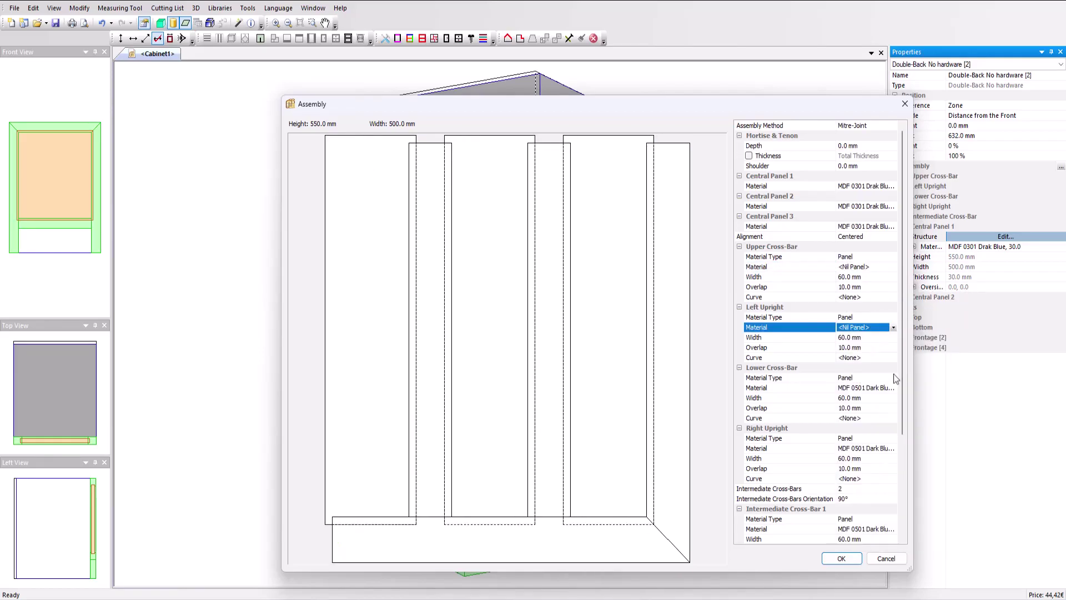
# Set the lower cross-bar and right upright to <Nil Panel> and apply the layout.
pyautogui.click(880, 392)
pyautogui.click(881, 390)
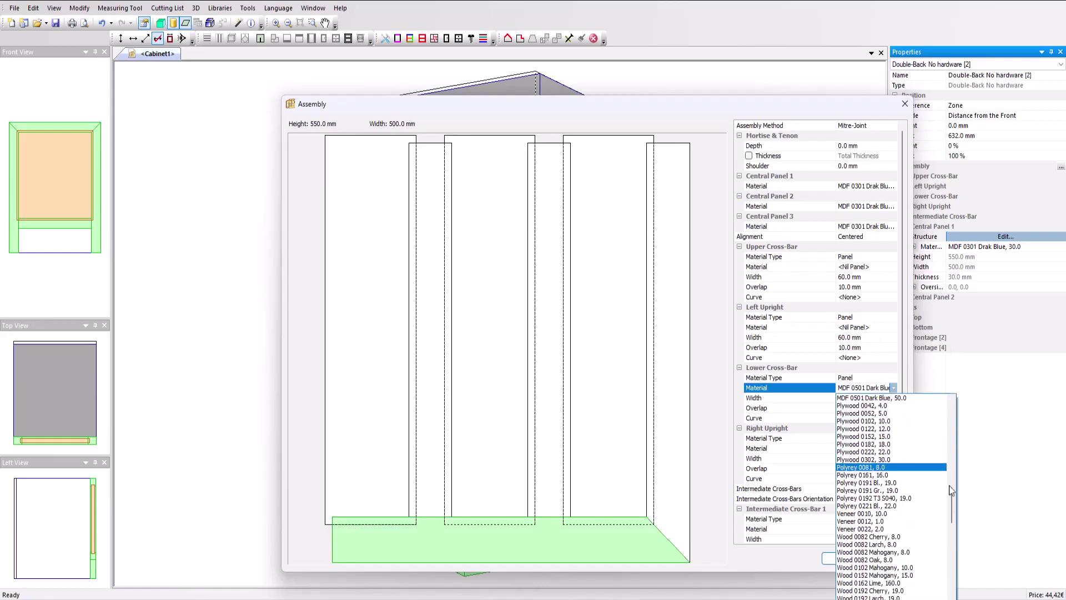
pyautogui.moveTo(950, 490); pyautogui.dragTo(952, 394)
pyautogui.click(902, 400)
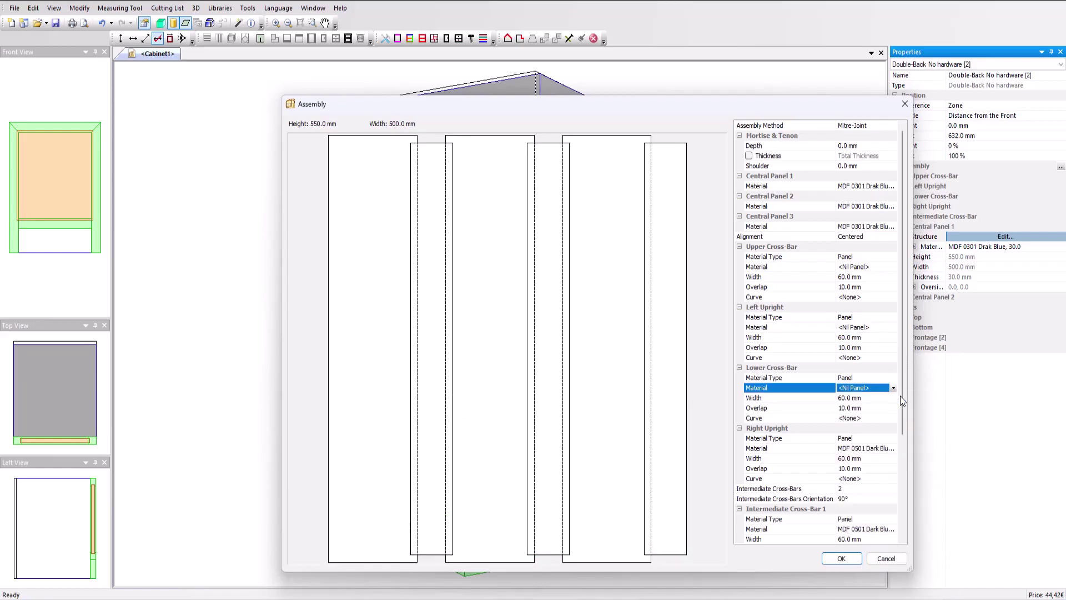
pyautogui.click(885, 451)
pyautogui.click(884, 450)
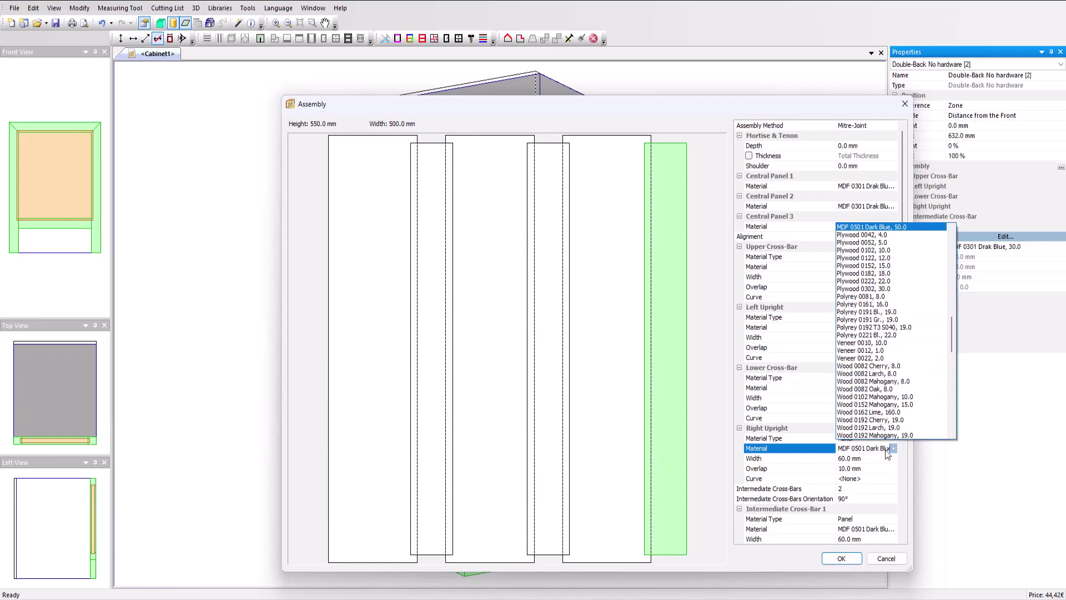
pyautogui.moveTo(953, 344); pyautogui.dragTo(952, 247)
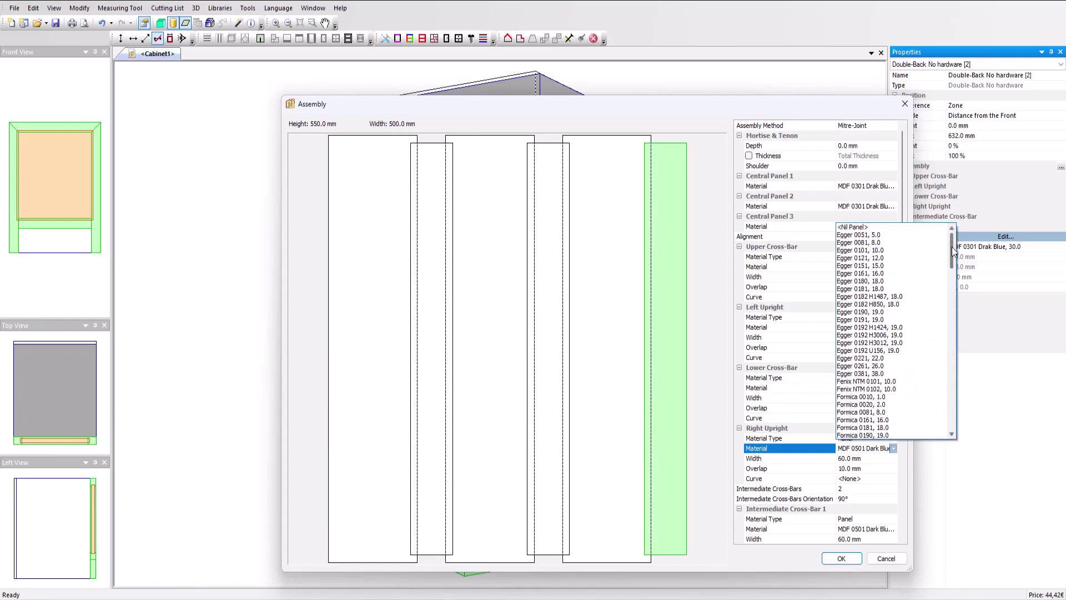
pyautogui.click(915, 228)
pyautogui.click(839, 558)
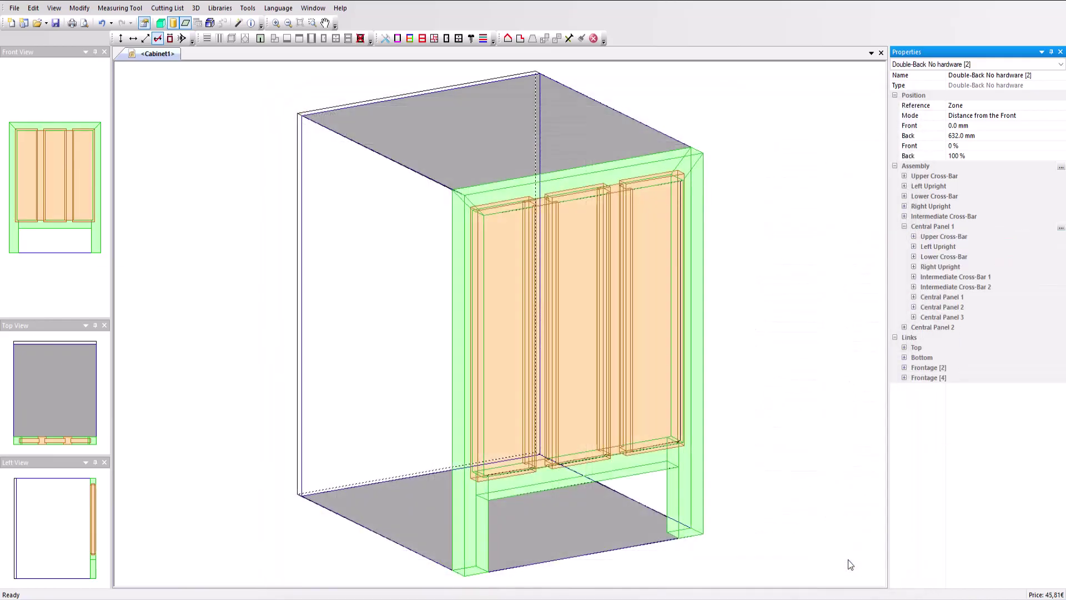
# Recess the framed back's top link by 200 mm and copy its structure.
pyautogui.click(903, 348)
pyautogui.click(960, 378)
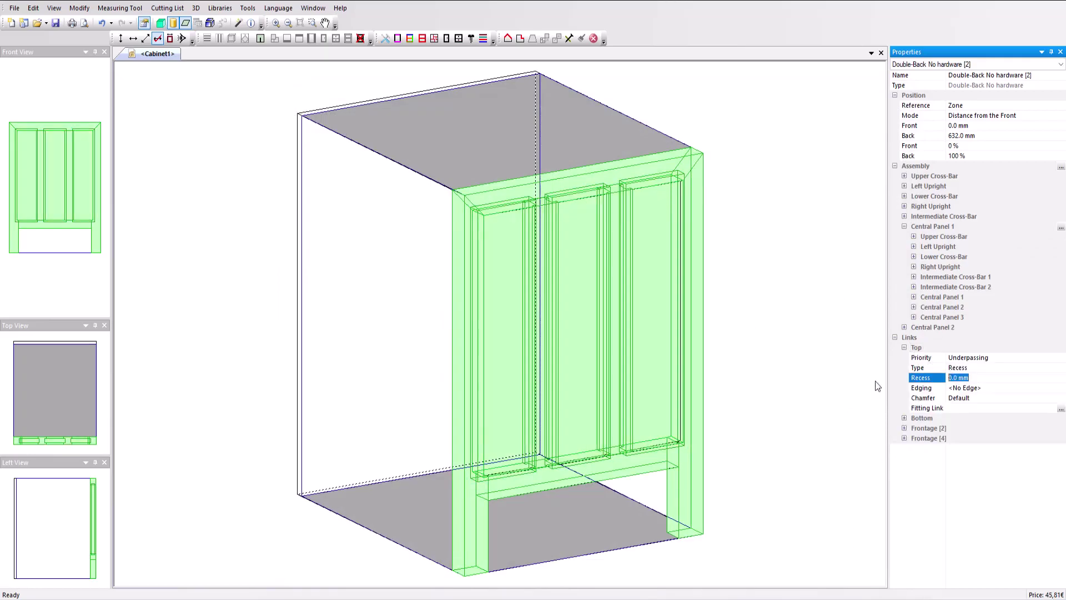
pyautogui.write('200')
pyautogui.press('Return')
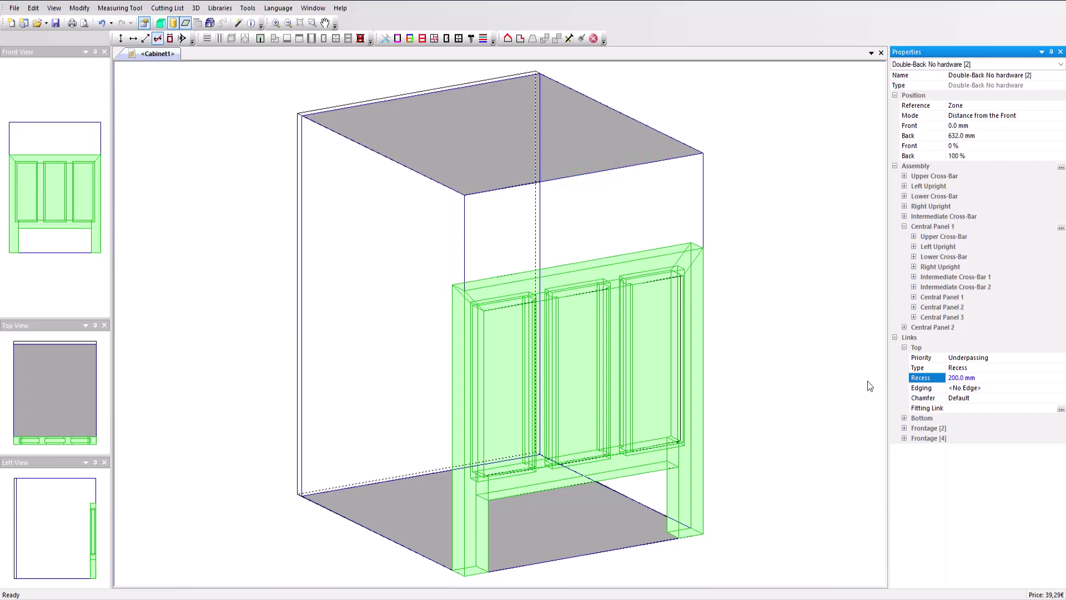
pyautogui.click(1061, 166)
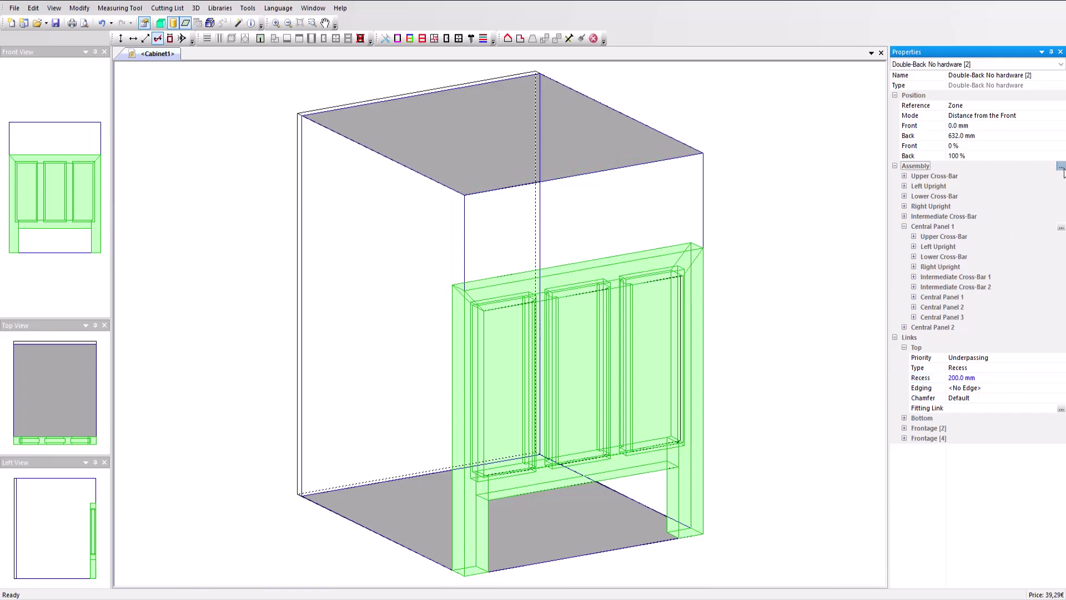
pyautogui.click(1012, 214)
# Paste the copied structure onto the other back and add a Nil Shelf 150 mm from the bottom.
pyautogui.rightClick(300, 268)
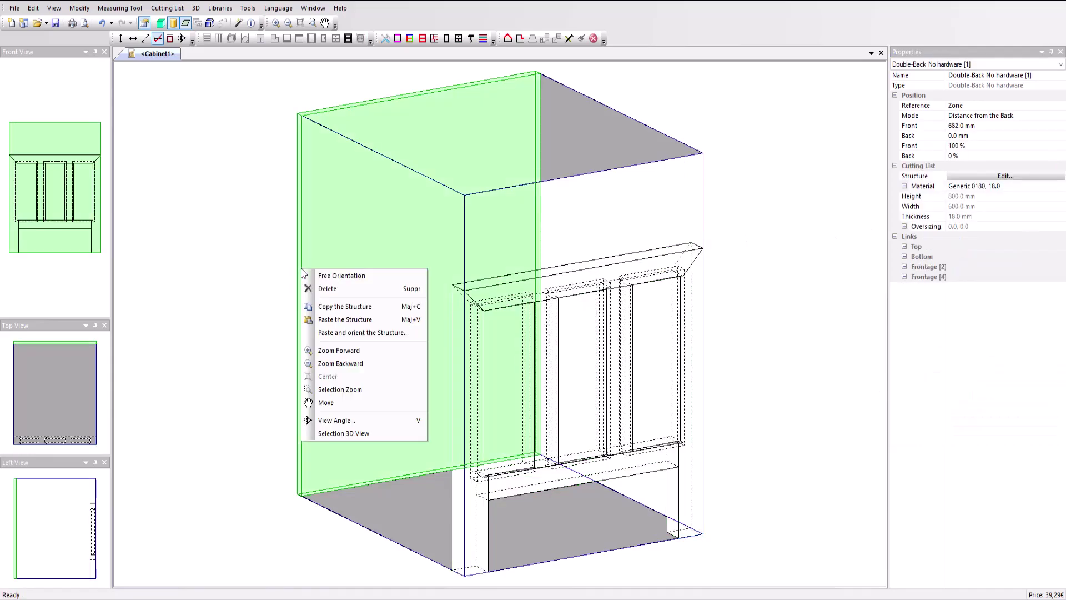
pyautogui.click(339, 319)
pyautogui.rightClick(352, 284)
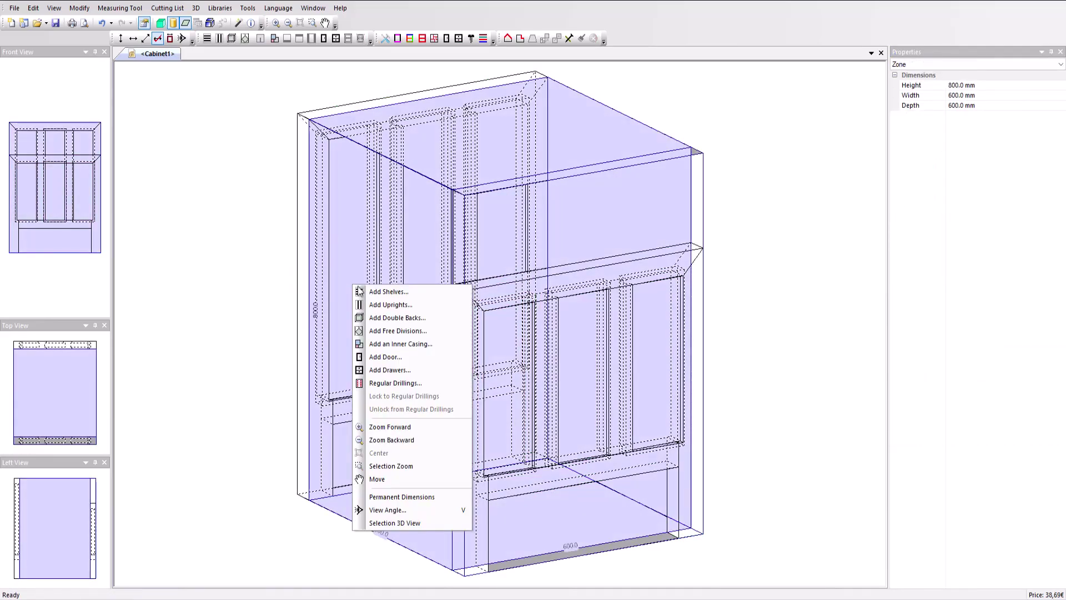
pyautogui.click(378, 293)
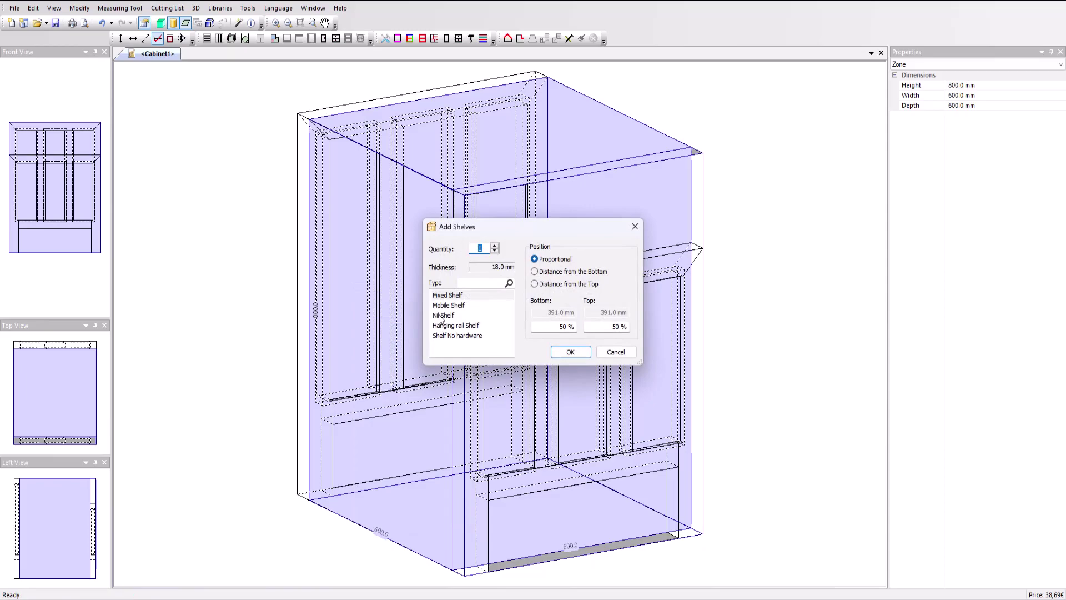
pyautogui.click(442, 316)
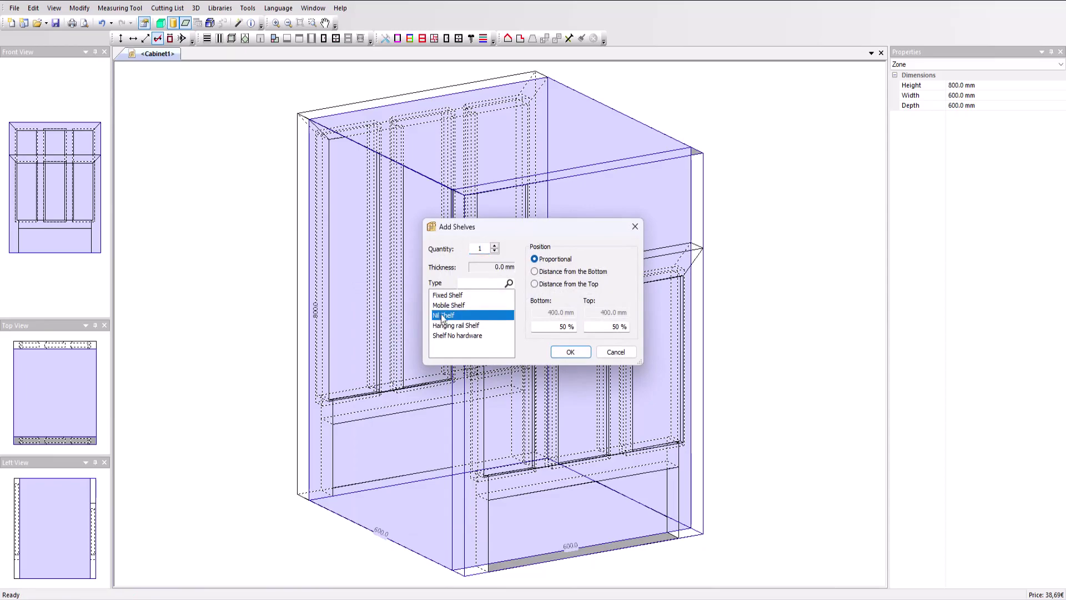
pyautogui.click(554, 274)
pyautogui.write('150')
pyautogui.press('Return')
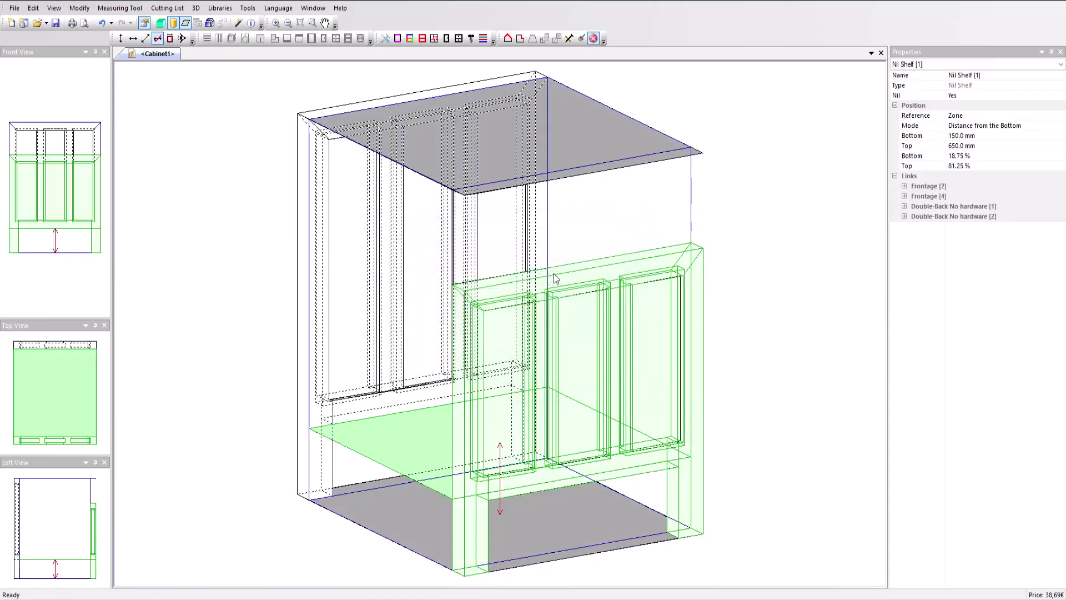
# Add a second Nil Shelf 150 mm from the bottom of the upper zone.
pyautogui.click(421, 305)
pyautogui.rightClick(422, 304)
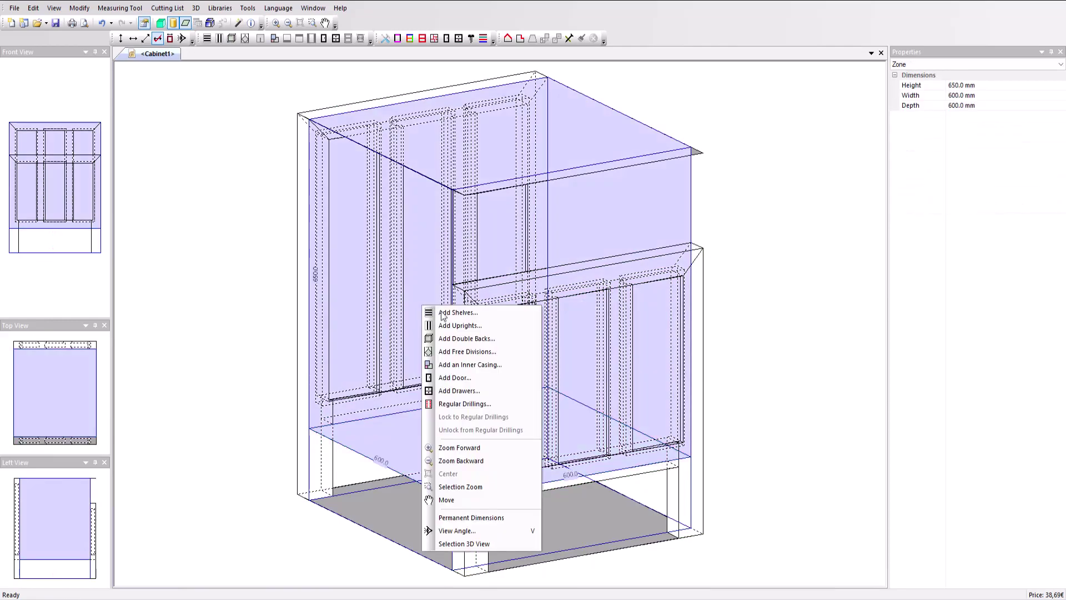
pyautogui.click(443, 314)
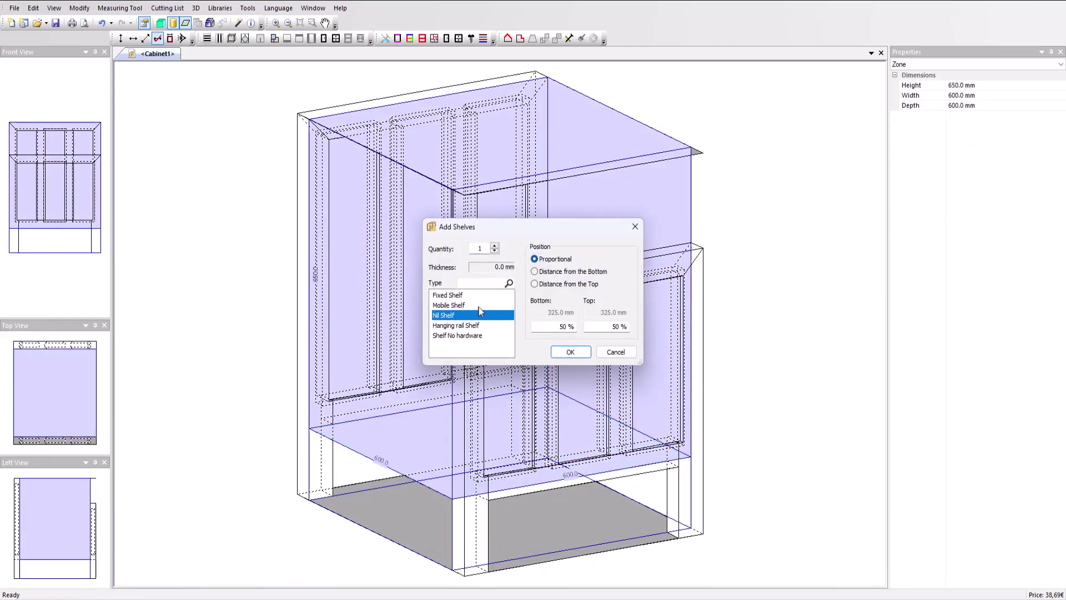
pyautogui.click(575, 271)
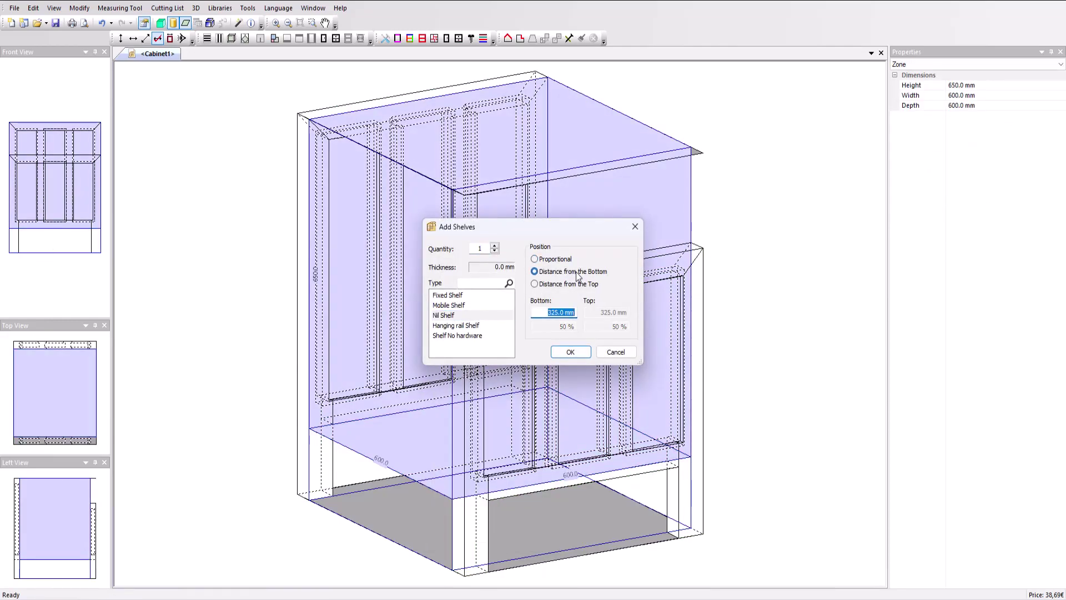
pyautogui.write('150')
pyautogui.press('Return')
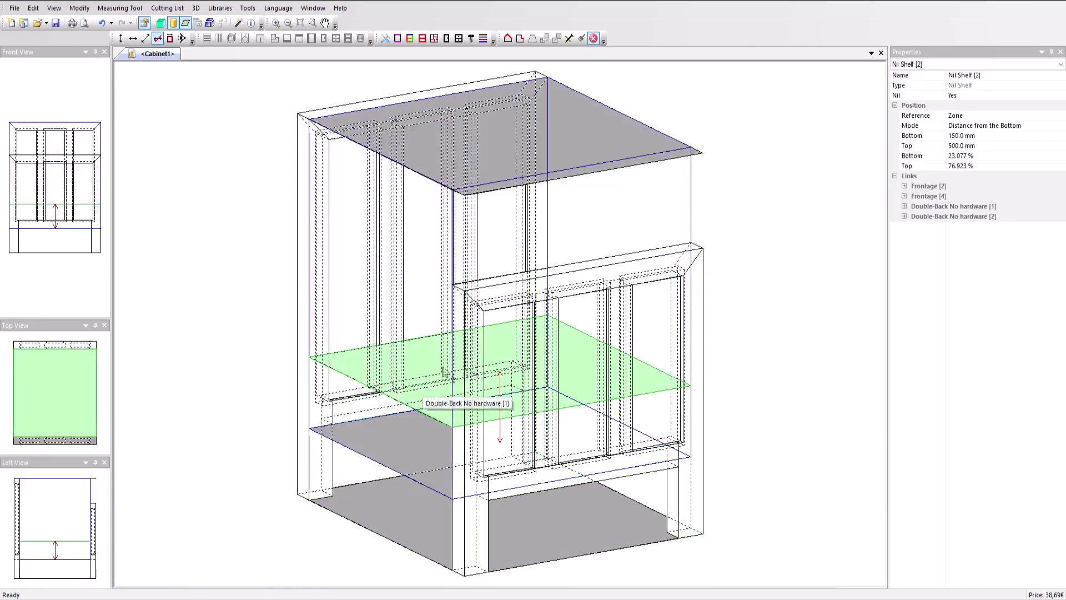
pyautogui.rightClick(374, 417)
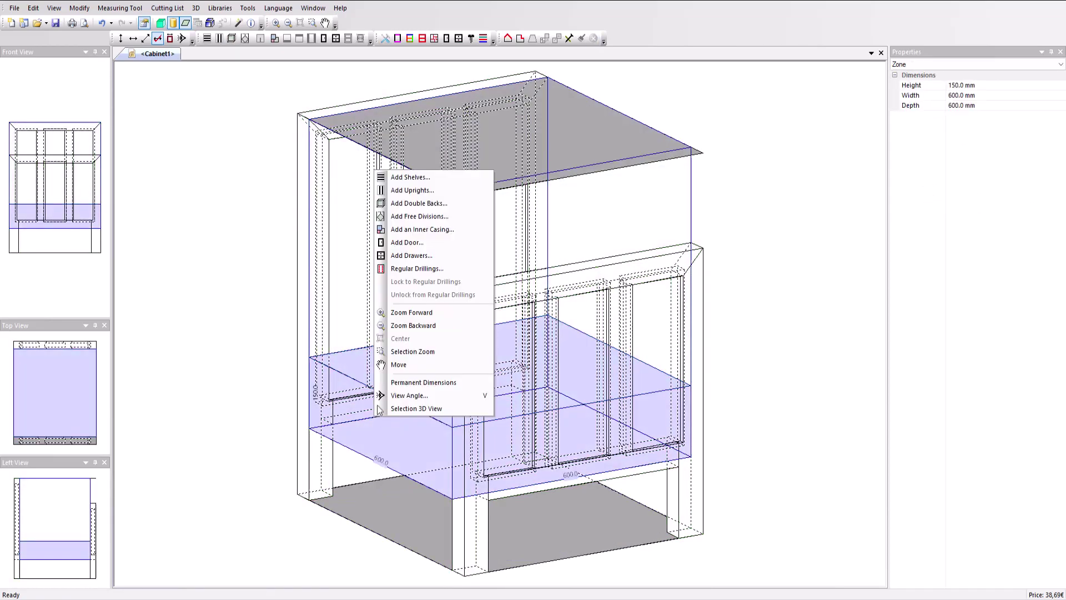
# Add a CrossBar double-back 2 mm from the right of the base zone.
pyautogui.click(434, 203)
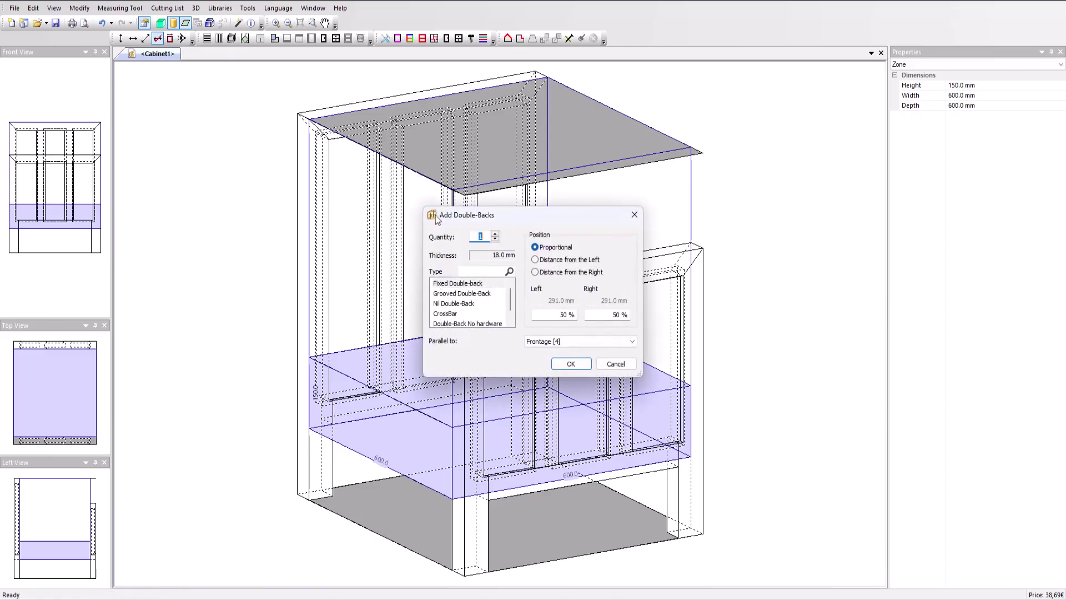
pyautogui.click(449, 313)
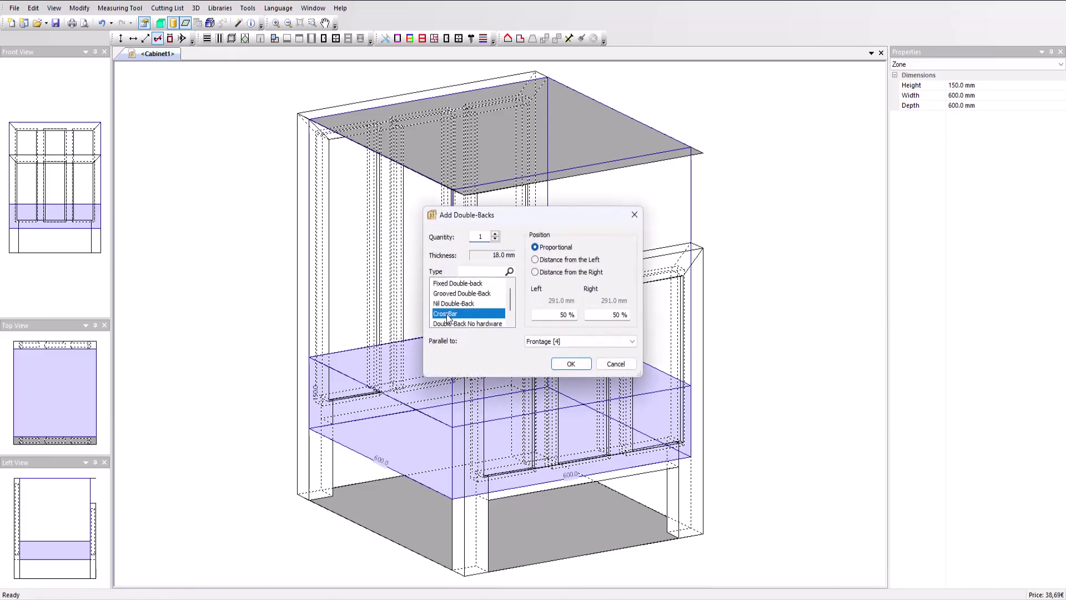
pyautogui.click(574, 260)
pyautogui.click(576, 272)
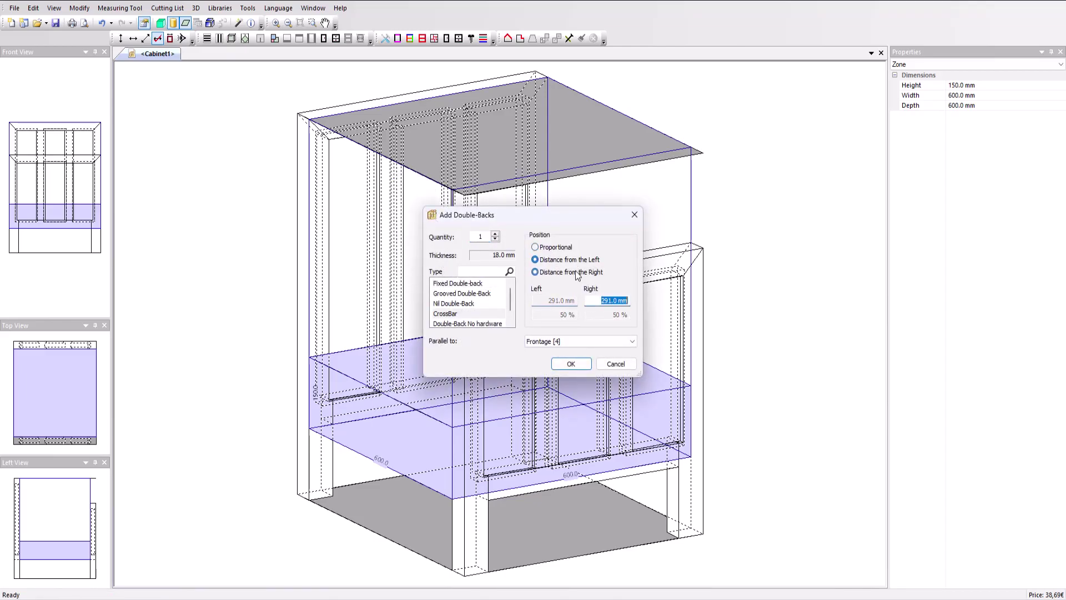
pyautogui.write('2')
pyautogui.press('Return')
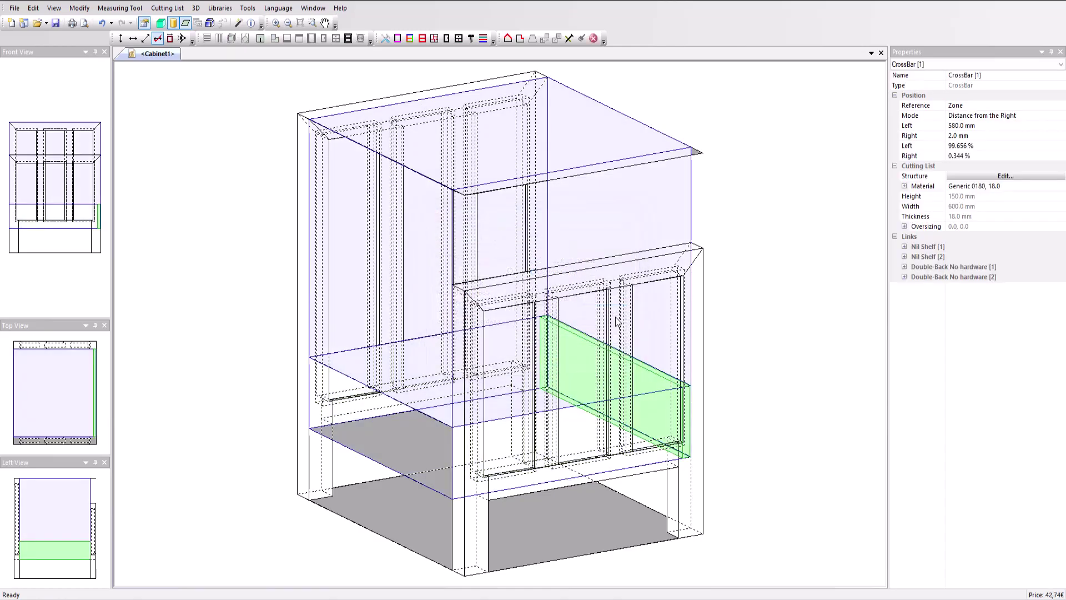
# Add a second CrossBar double-back 2 mm from the left.
pyautogui.rightClick(395, 428)
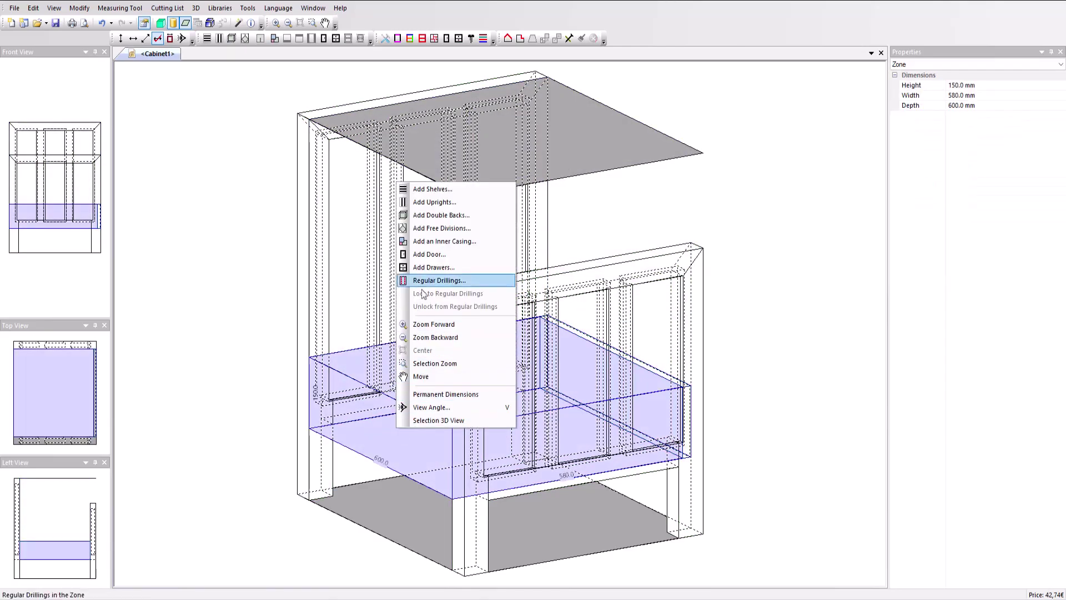
pyautogui.click(444, 217)
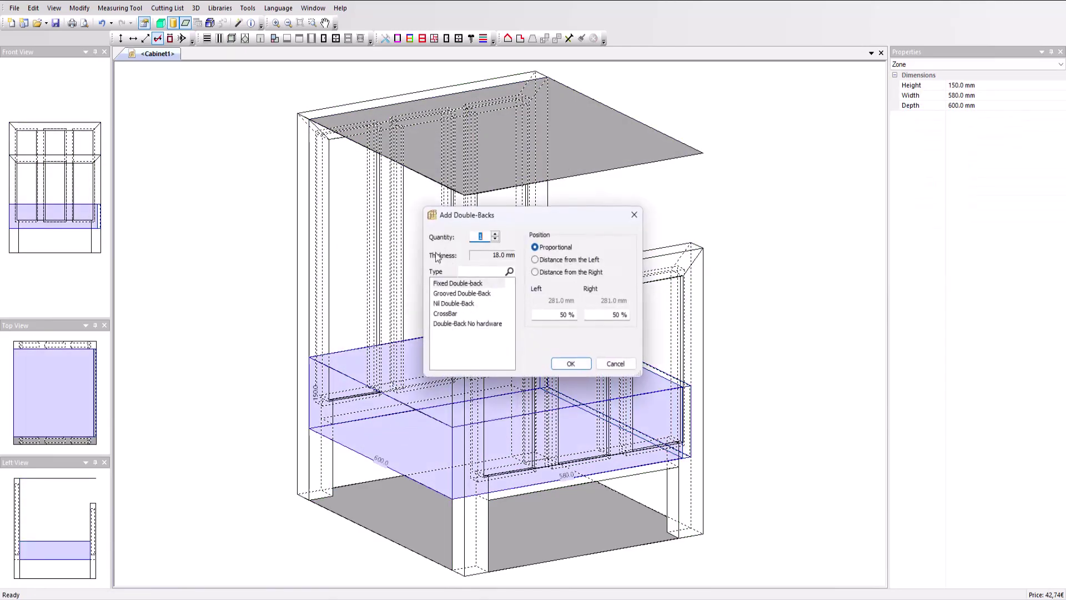
pyautogui.click(445, 314)
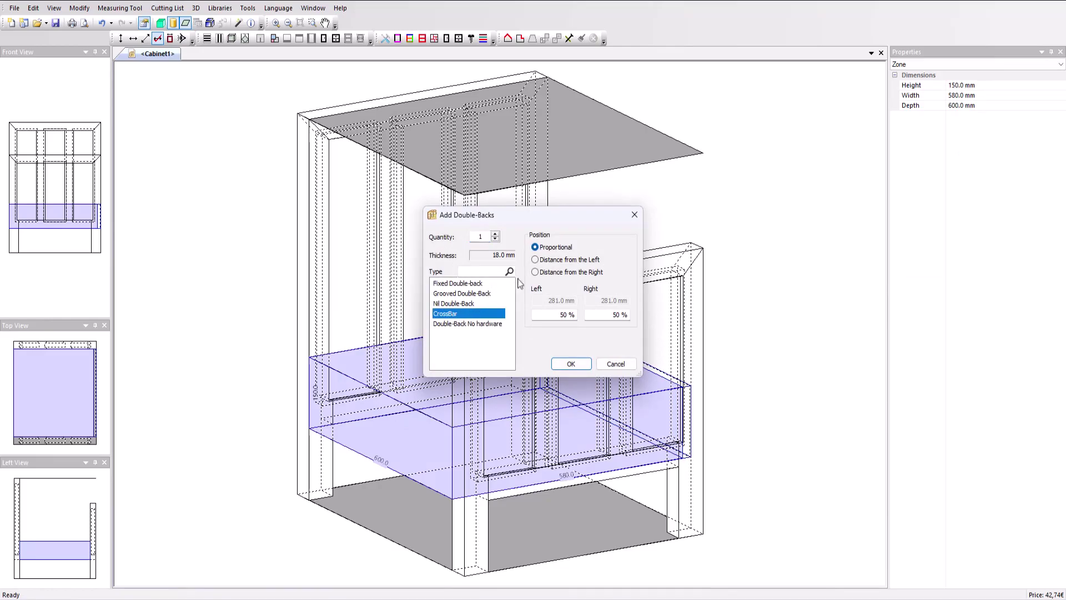
pyautogui.click(558, 261)
pyautogui.write('2')
pyautogui.press('Return')
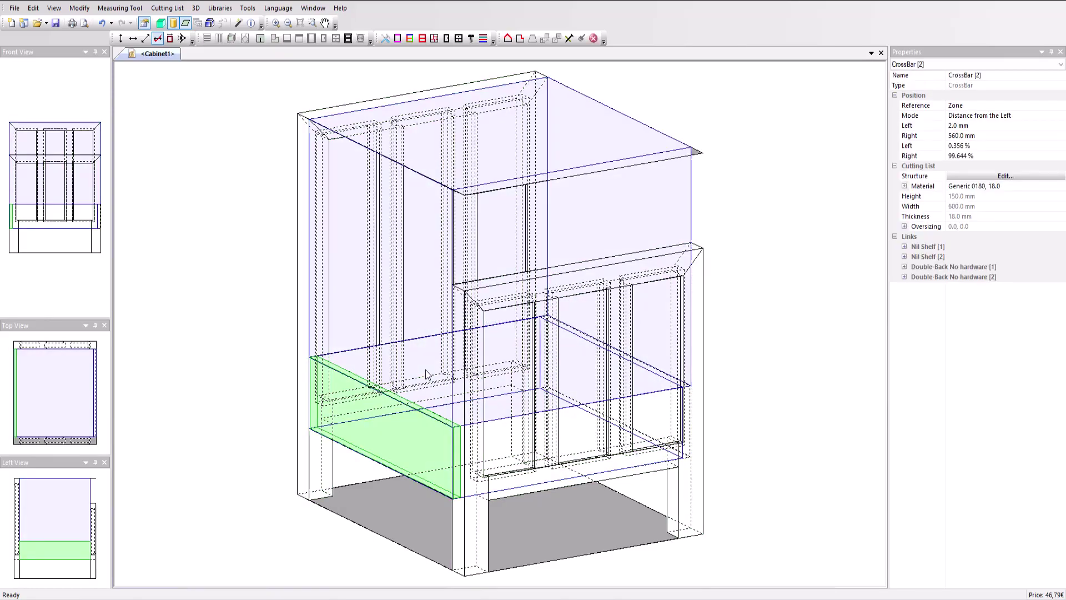
pyautogui.click(426, 374)
pyautogui.click(506, 443)
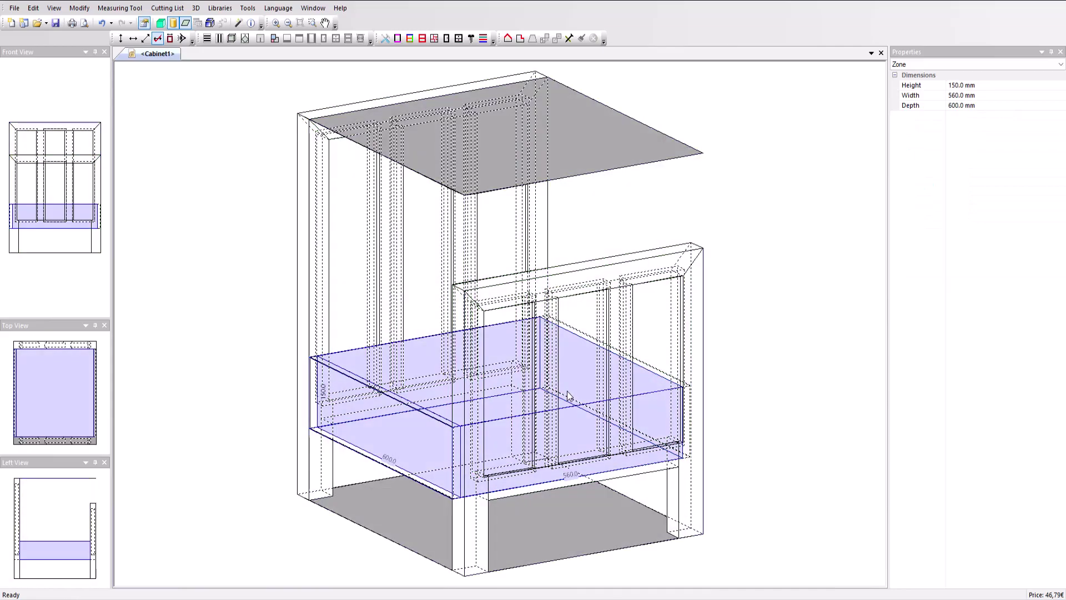
# Set the base zone to 1400 mm wide and 2000 mm deep.
pyautogui.click(983, 98)
pyautogui.write('14')
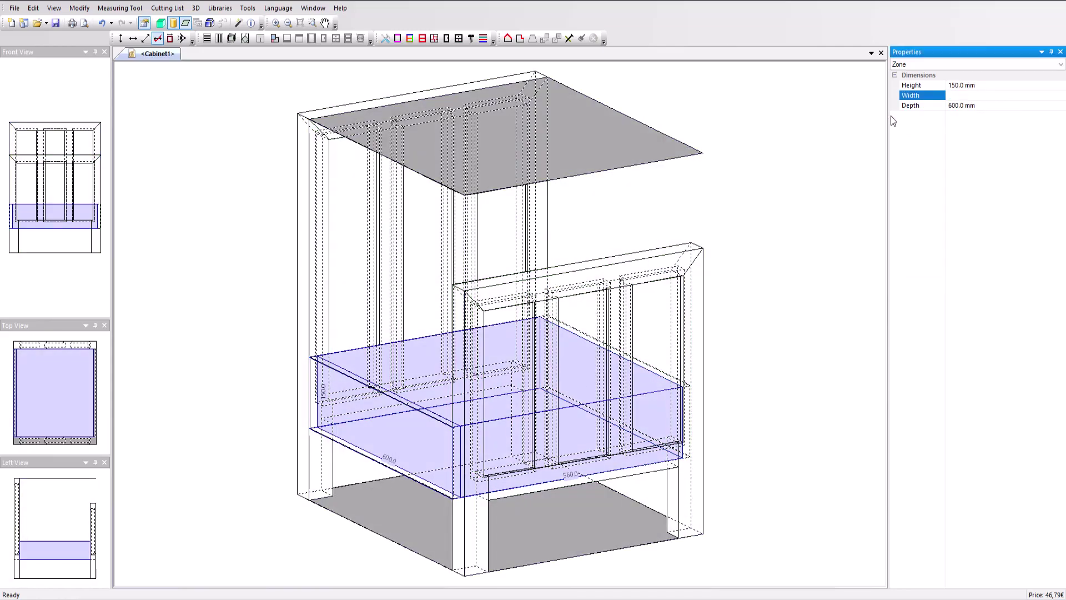
pyautogui.write('00')
pyautogui.press('Tab')
pyautogui.write('2000')
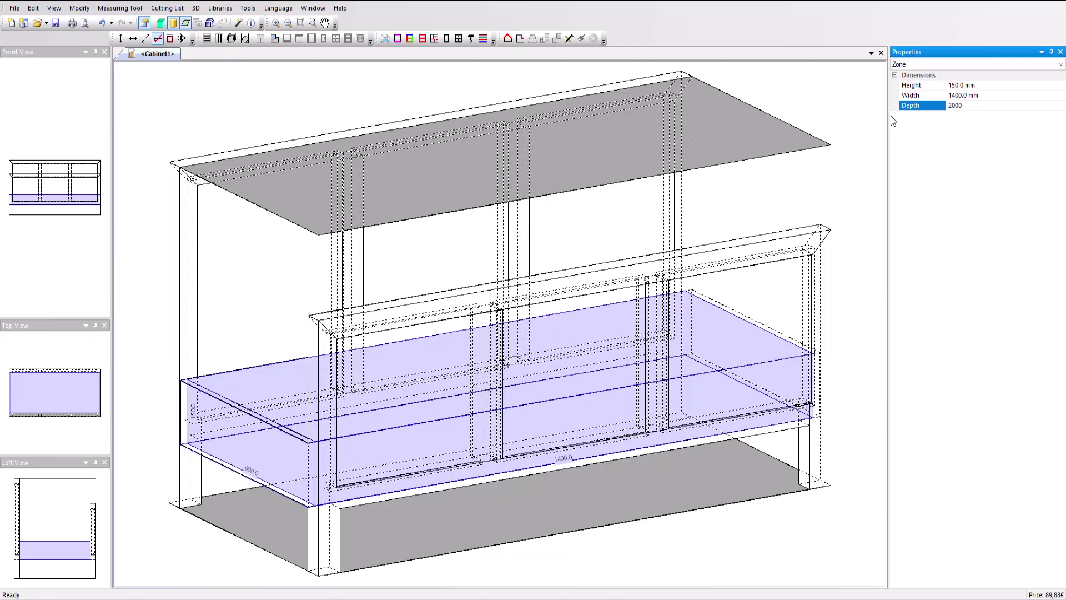
pyautogui.press('Return')
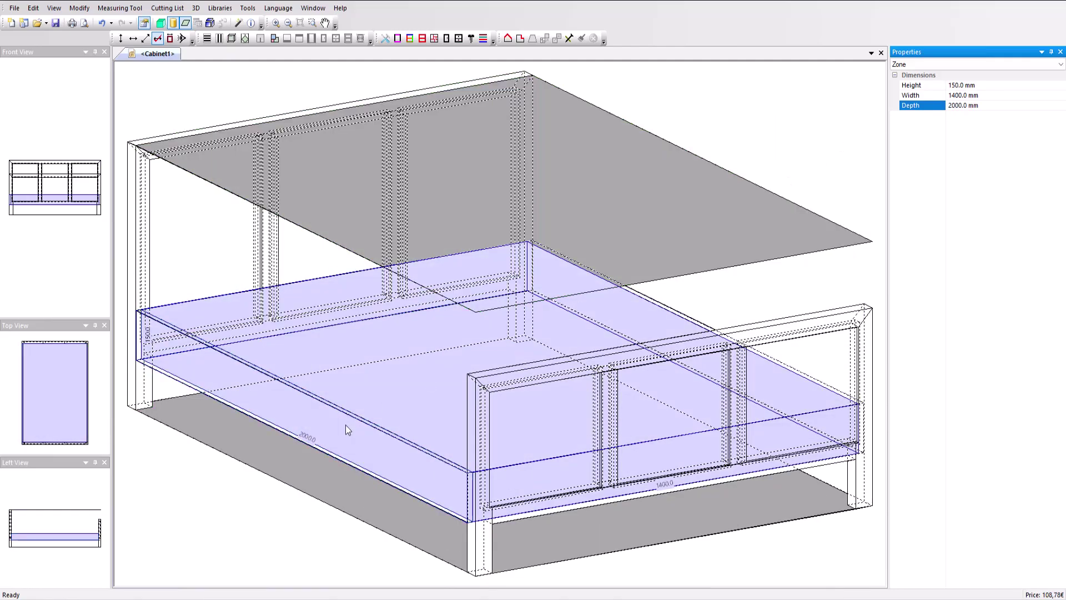
# Make the side rails MDF 0301 Drak Blue, 30.0.
pyautogui.click(351, 421)
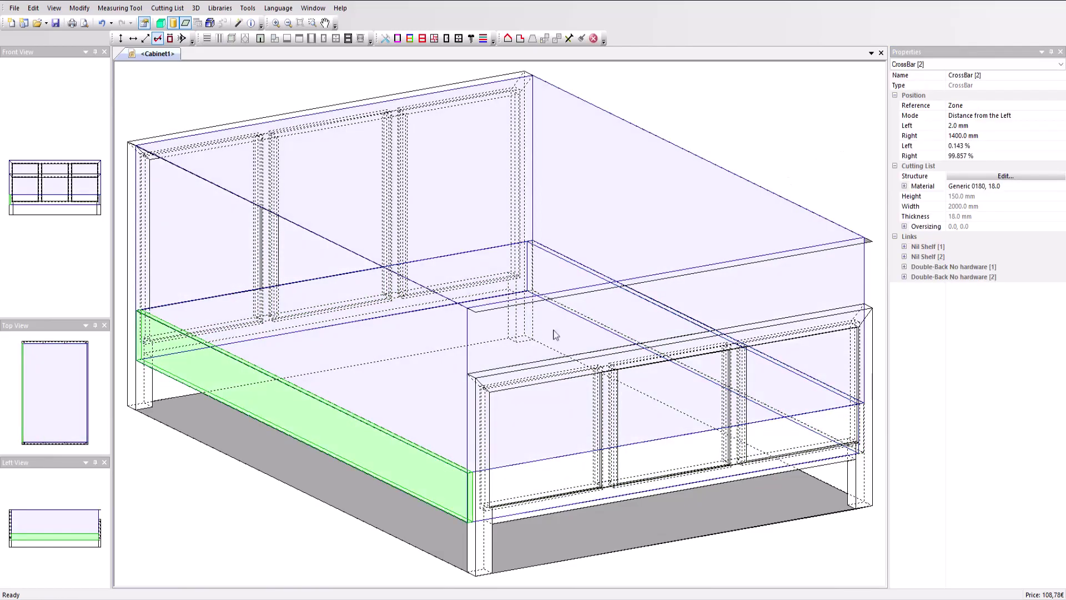
pyautogui.click(1018, 105)
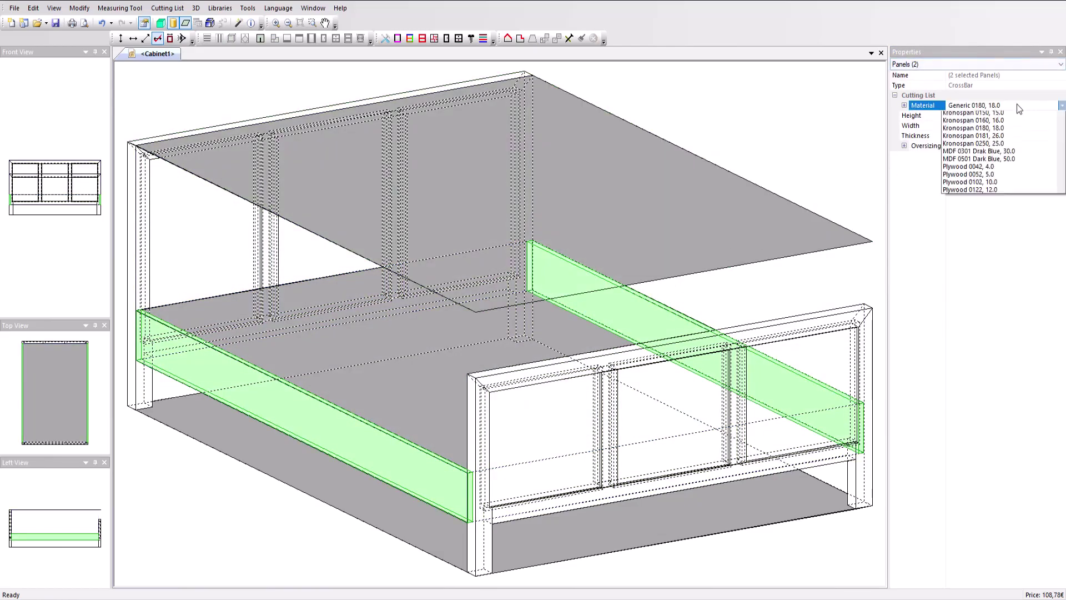
pyautogui.press('Down')
pyautogui.press('Down')
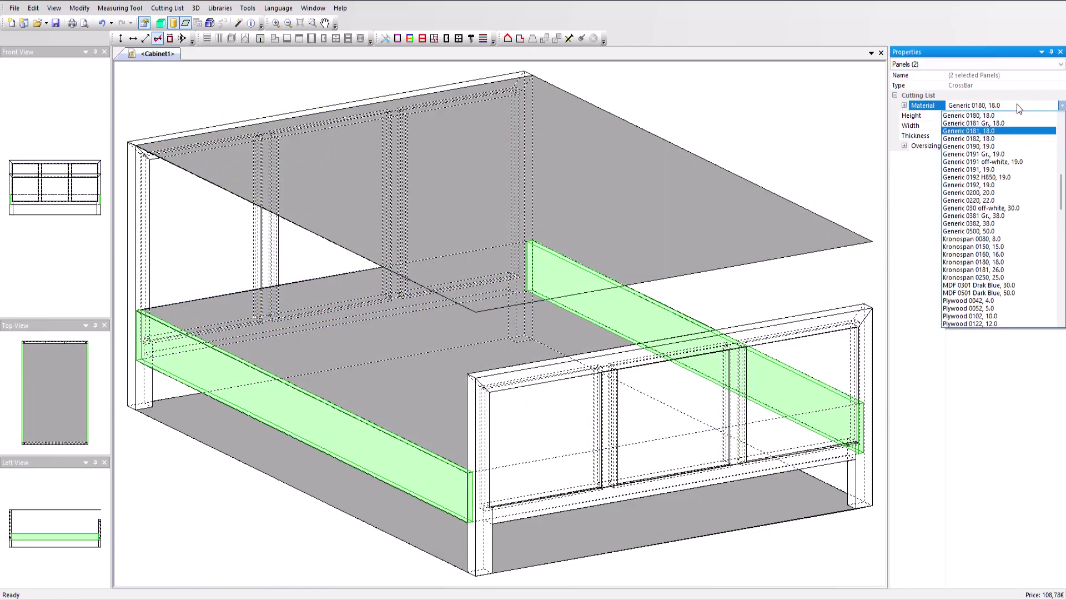
pyautogui.click(977, 286)
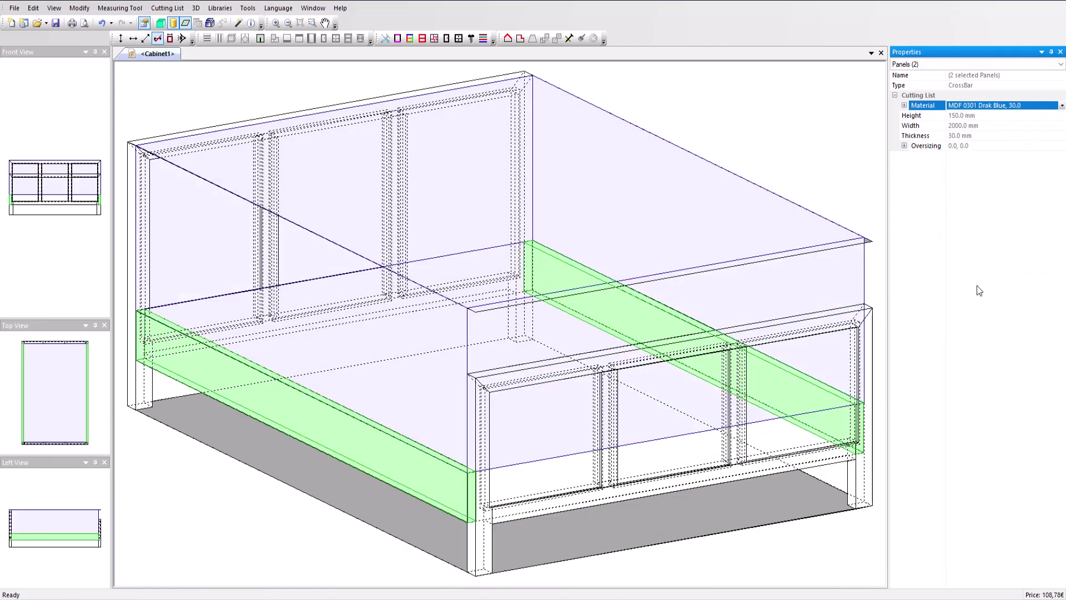
# Add a no-hardware shelf to the lower zone at 0 mm from the bottom.
pyautogui.rightClick(517, 482)
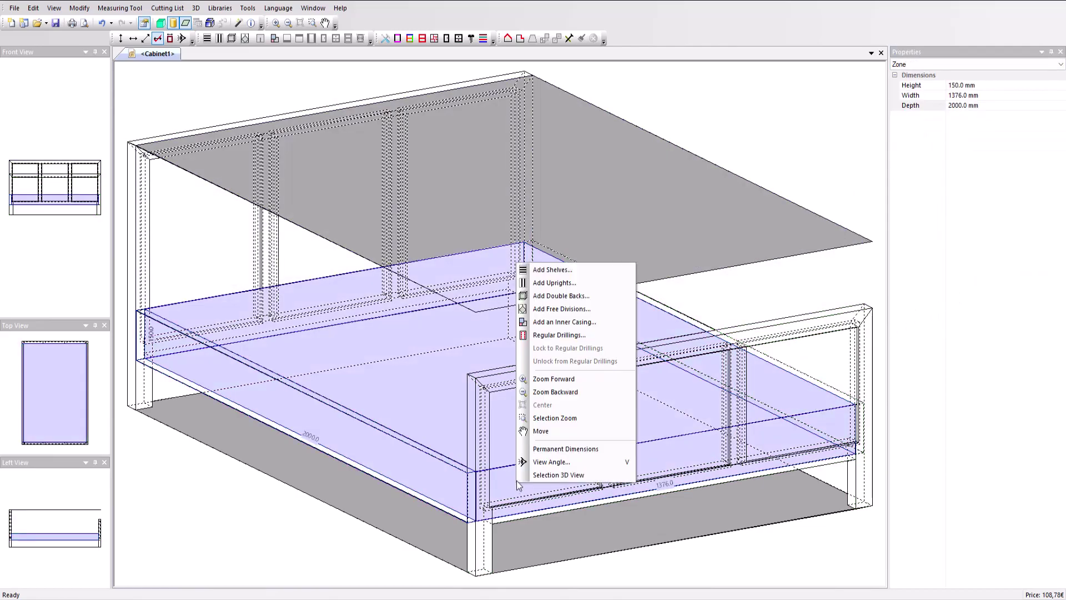
pyautogui.click(566, 270)
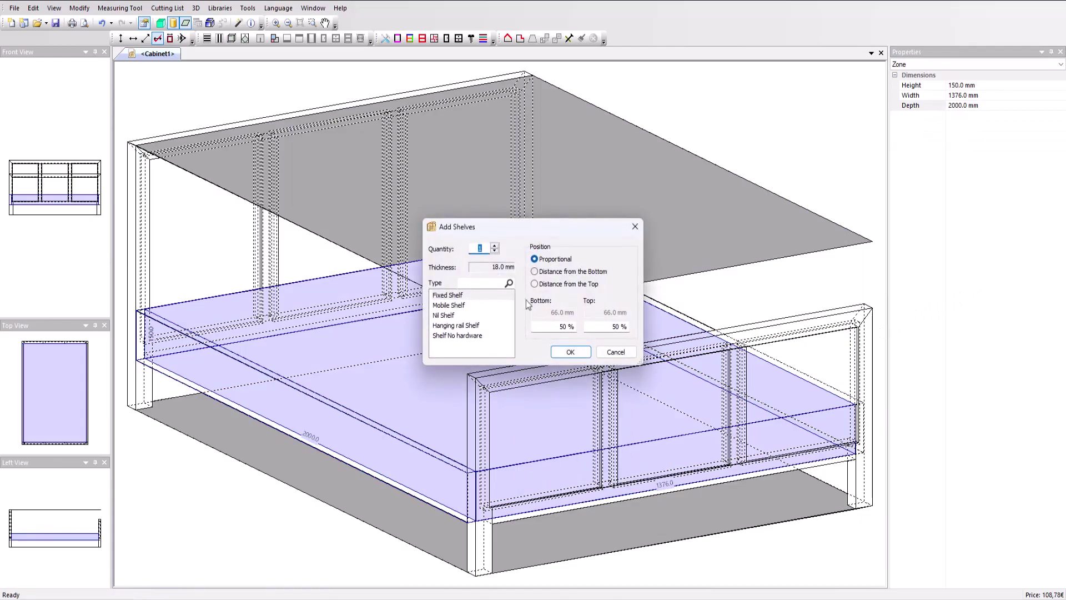
pyautogui.click(474, 336)
pyautogui.click(562, 272)
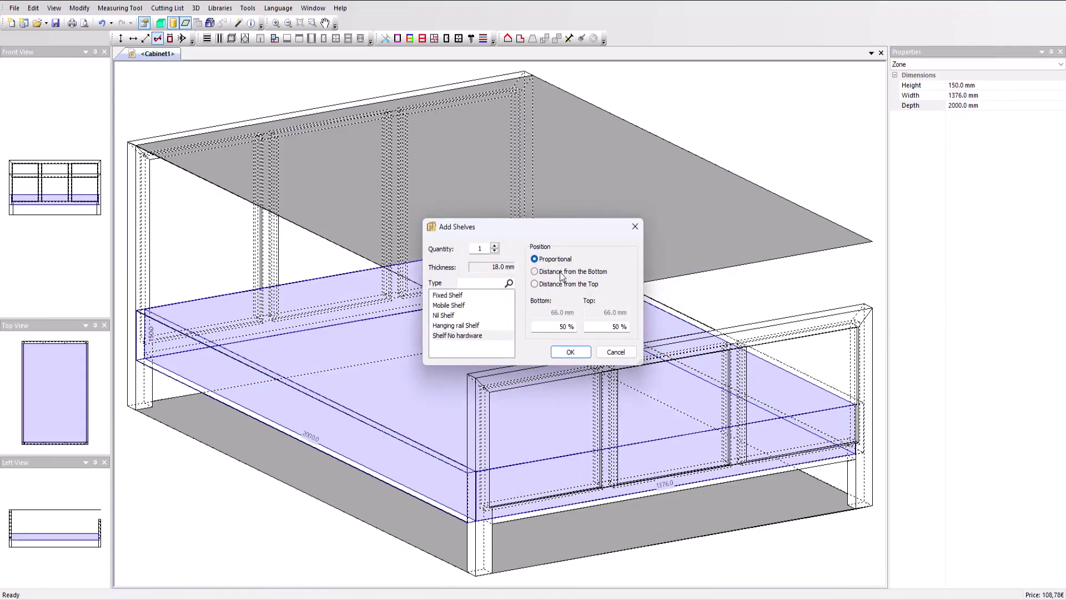
pyautogui.write('0')
pyautogui.press('Return')
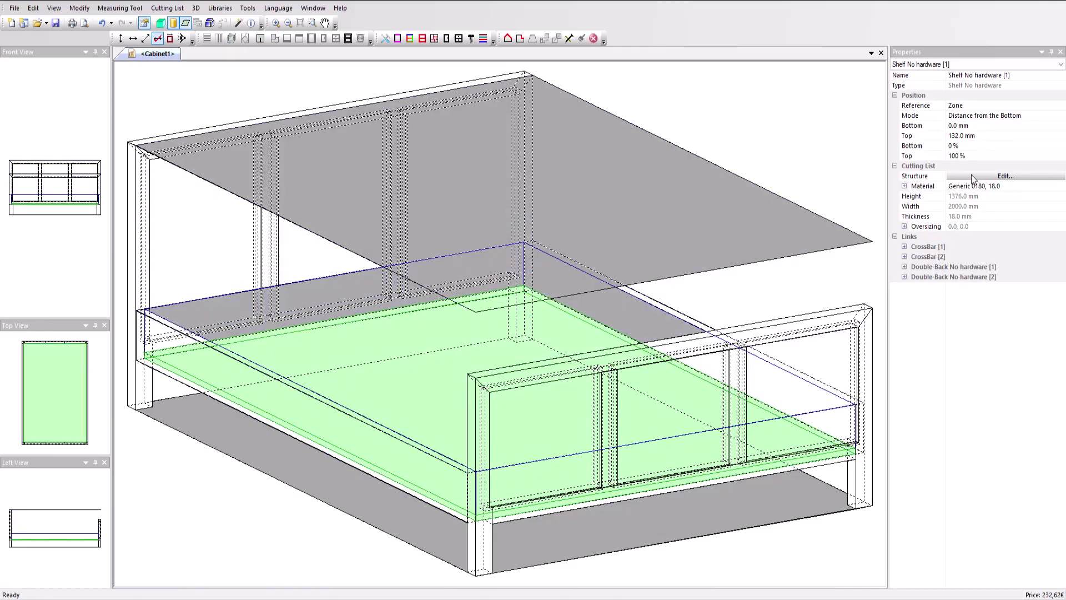
# Split the new shelf's thickness into two 18 mm panels.
pyautogui.click(971, 175)
pyautogui.click(976, 245)
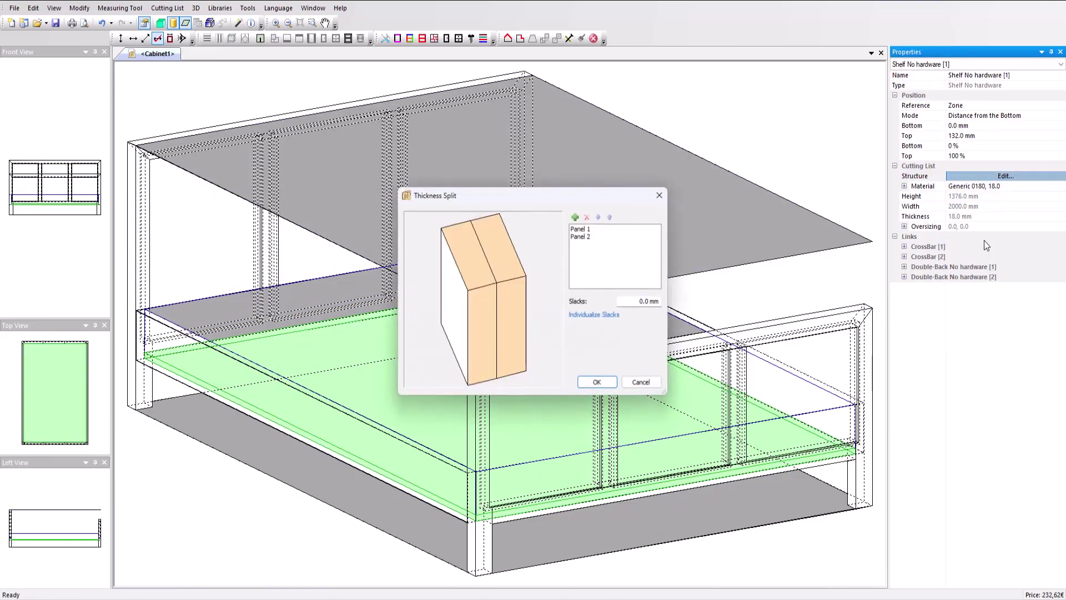
pyautogui.click(590, 385)
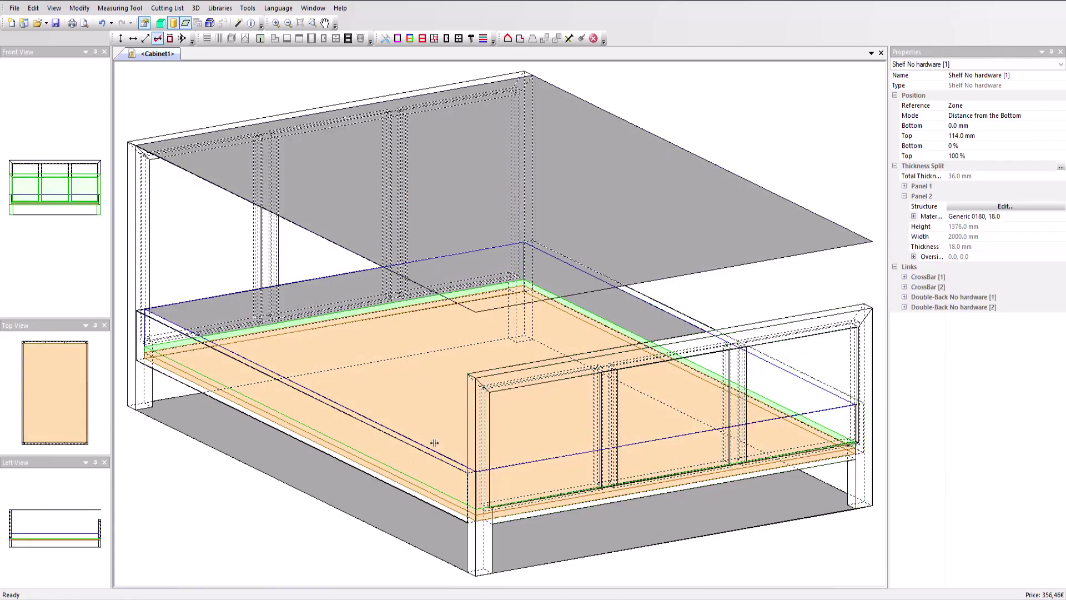
# Apply the library structure Assembly/Bed frame/Upright to Panel 2.
pyautogui.click(1024, 211)
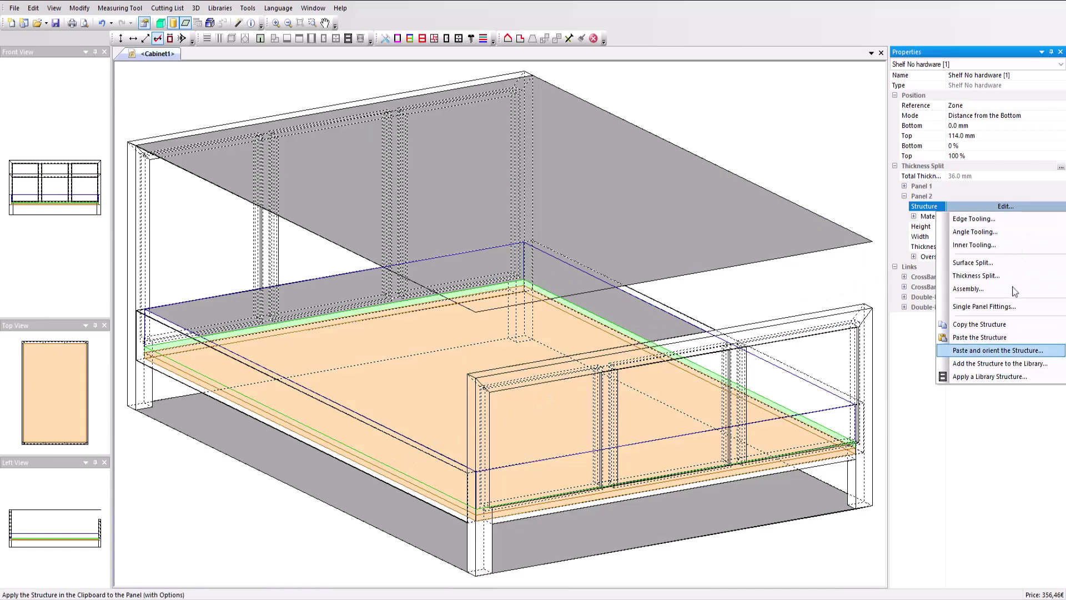
pyautogui.click(999, 378)
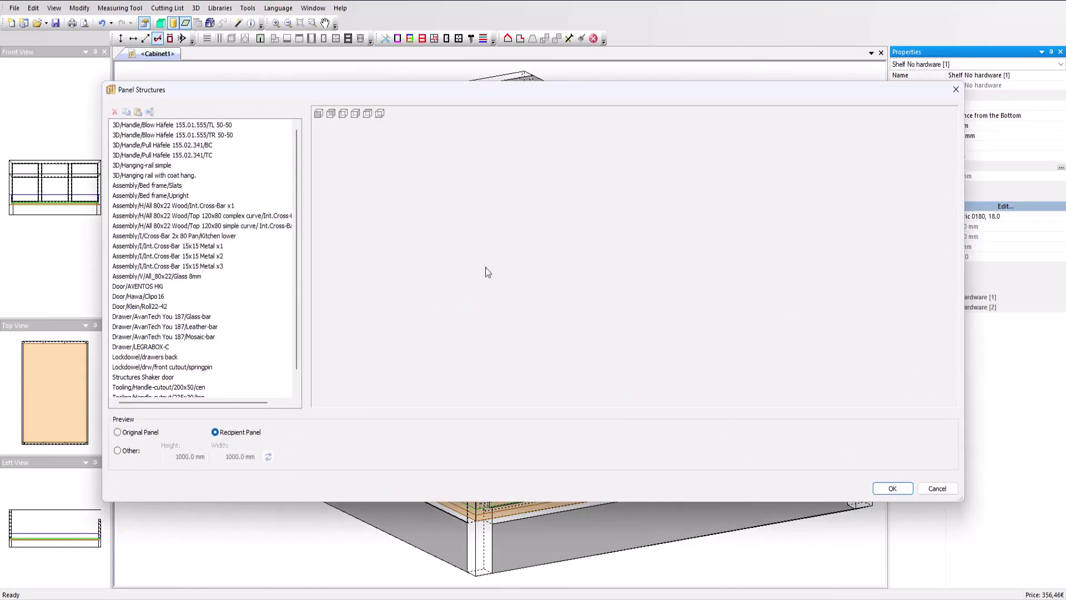
pyautogui.click(163, 198)
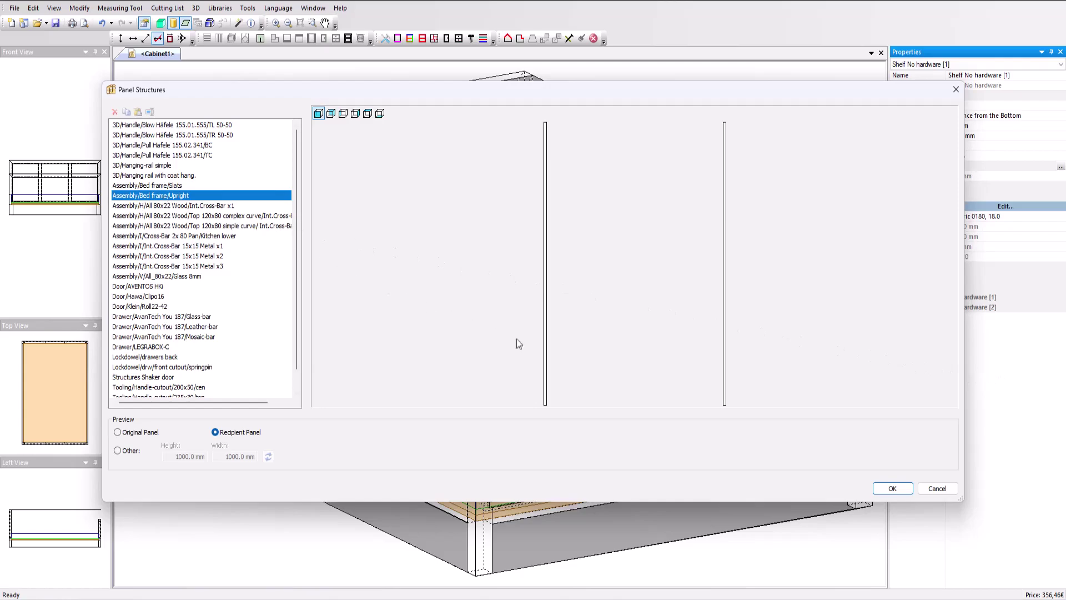
pyautogui.click(894, 489)
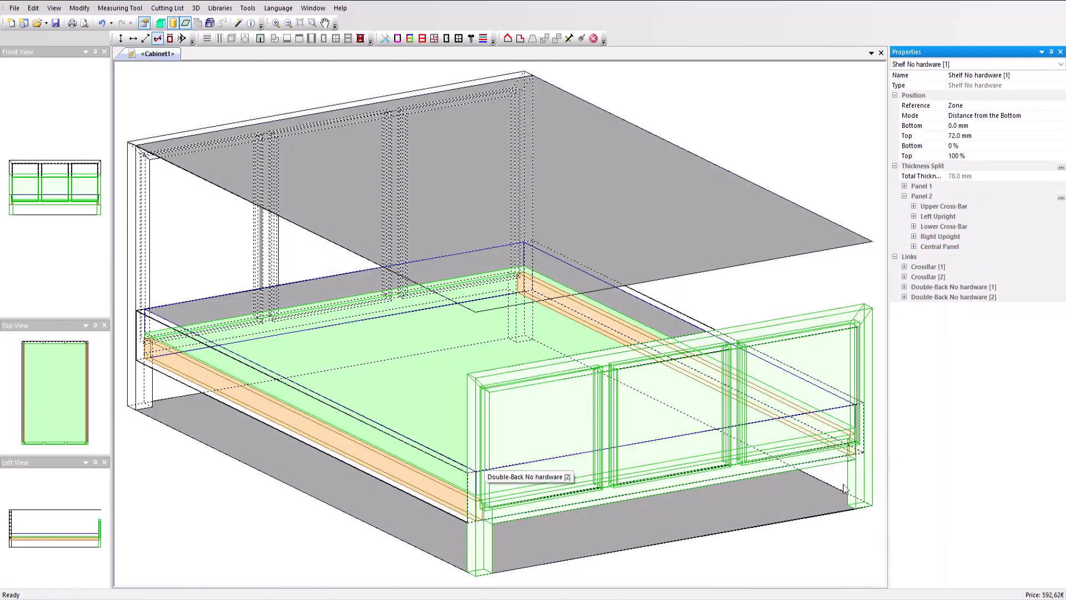
# Apply the library structure Assembly/Bed frame/Slats to Panel 1.
pyautogui.click(450, 484)
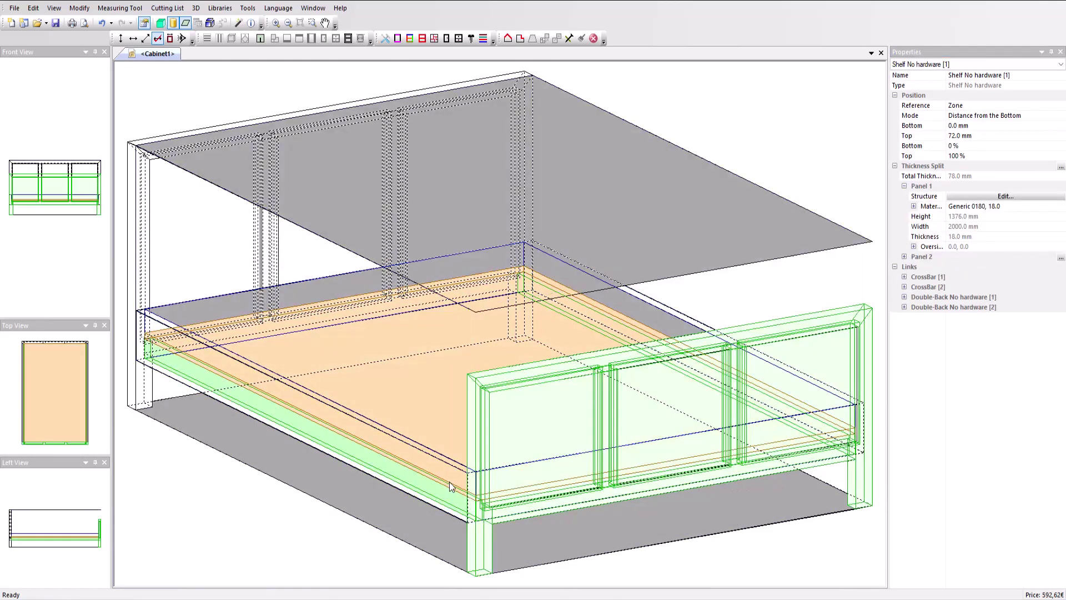
pyautogui.click(1023, 196)
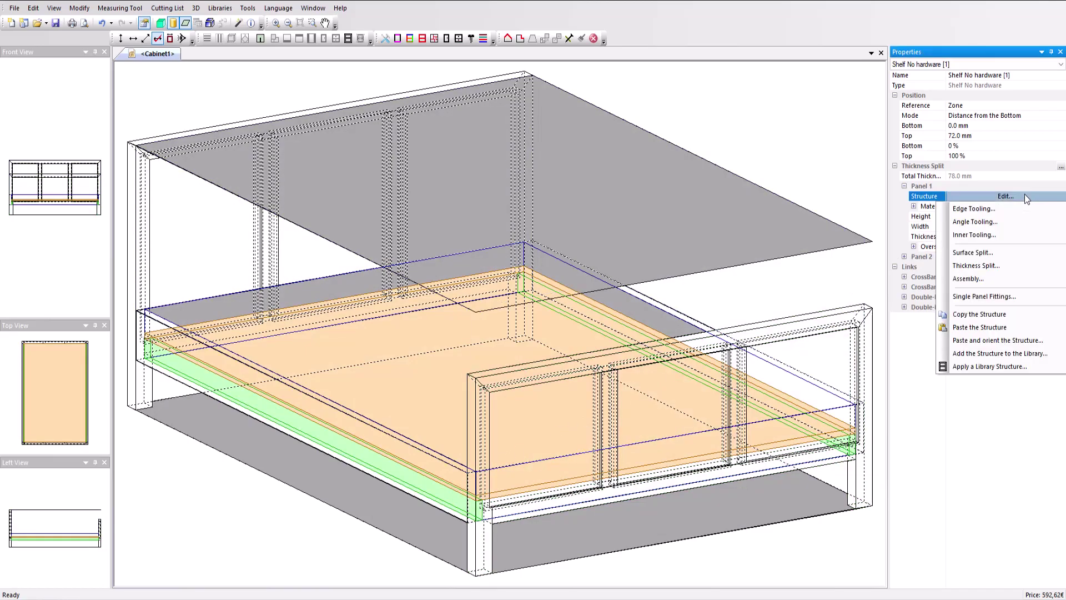
pyautogui.click(1011, 365)
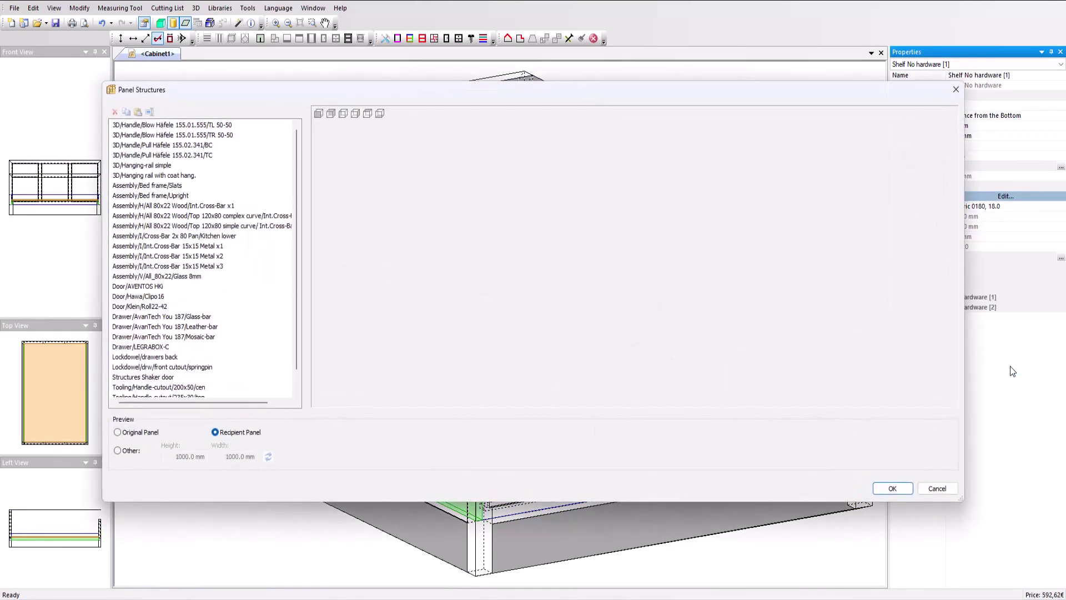
pyautogui.click(178, 186)
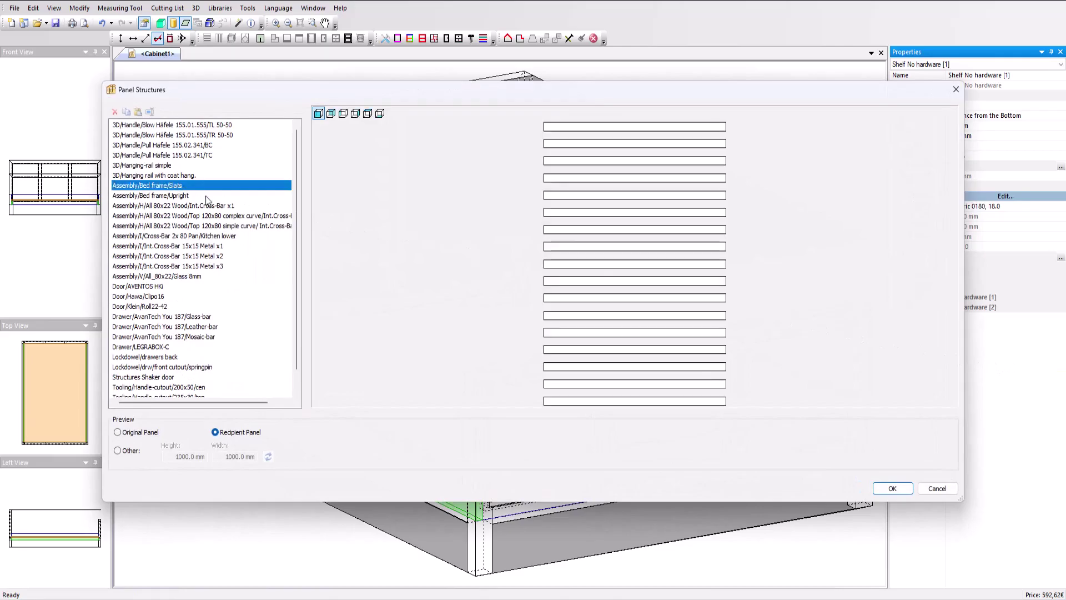
pyautogui.click(892, 489)
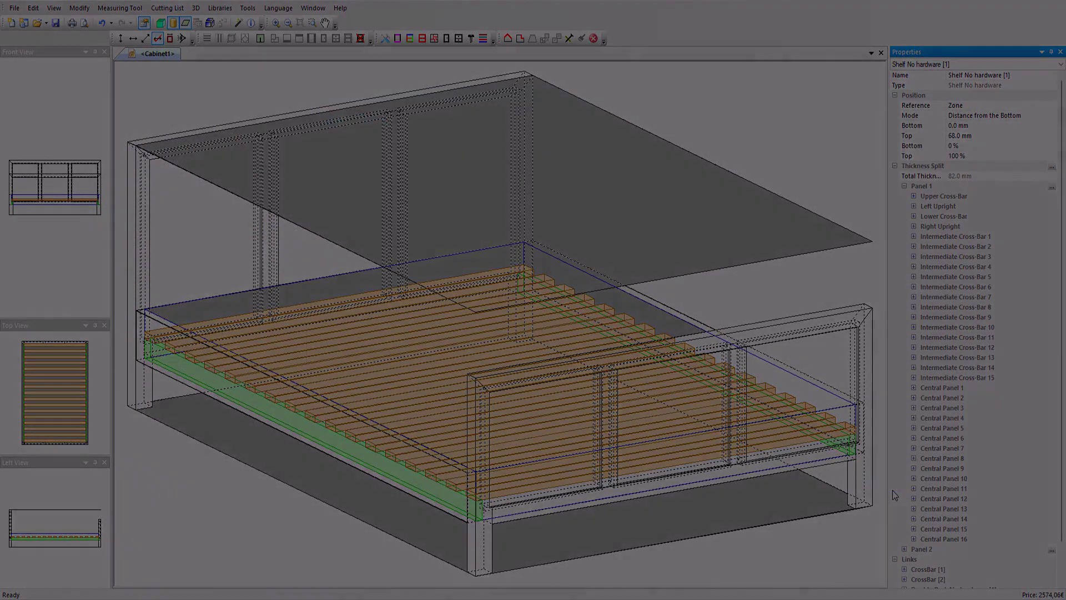